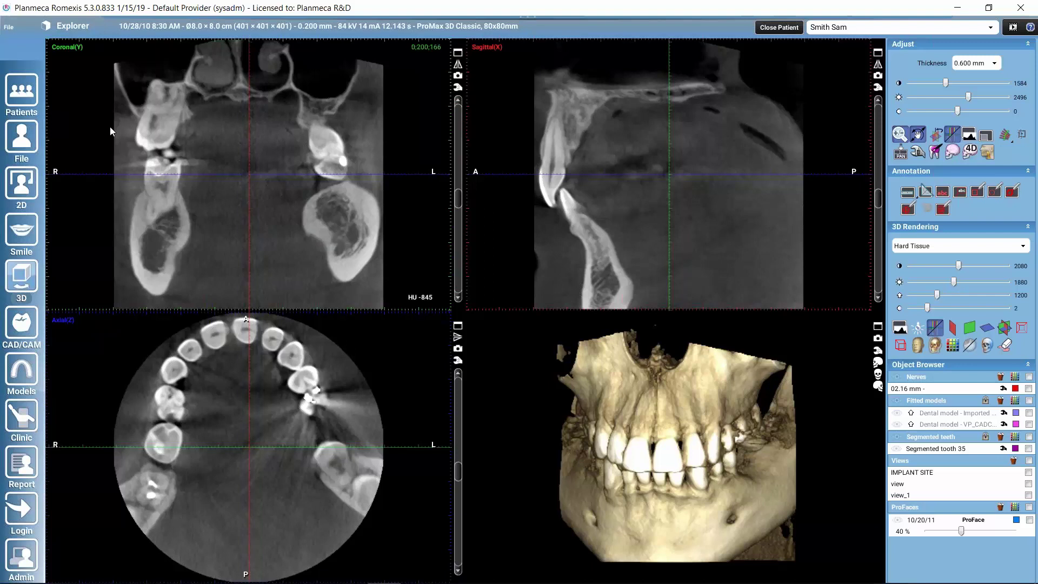
Open the Panoramic module and fit the panoramic curve automatically to the dental arch.
click(73, 27)
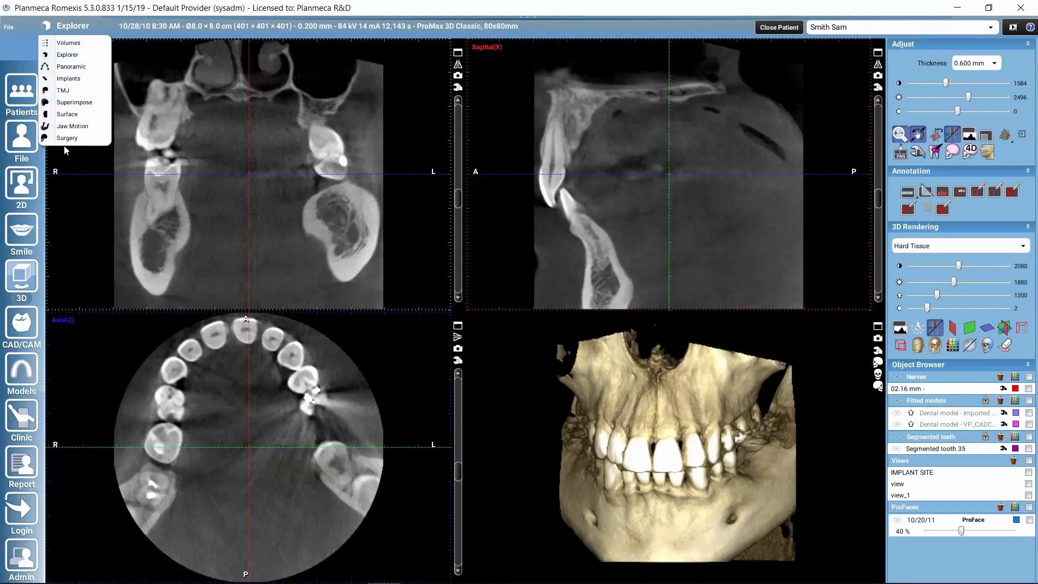
click(71, 67)
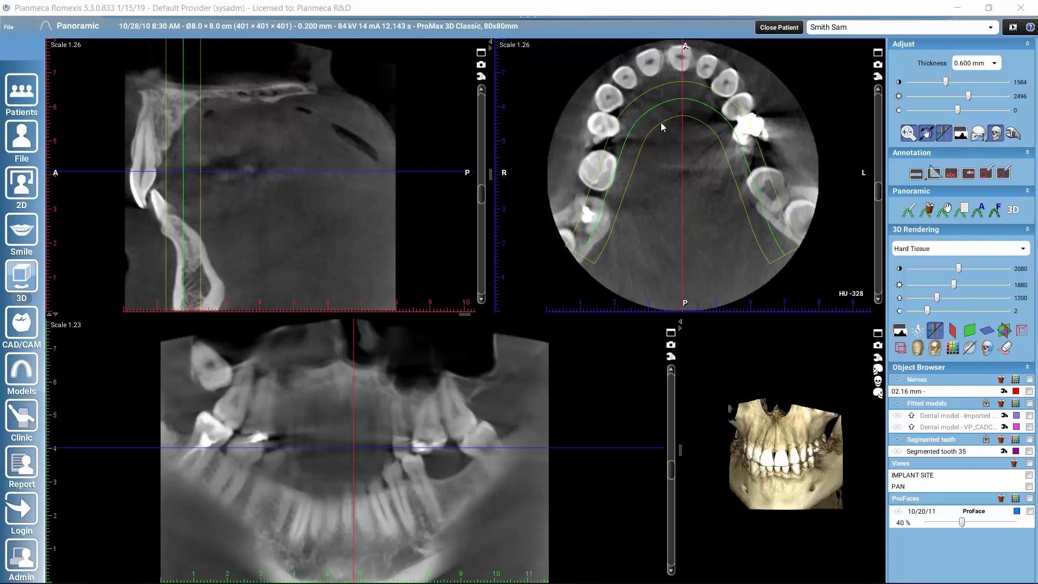
click(979, 210)
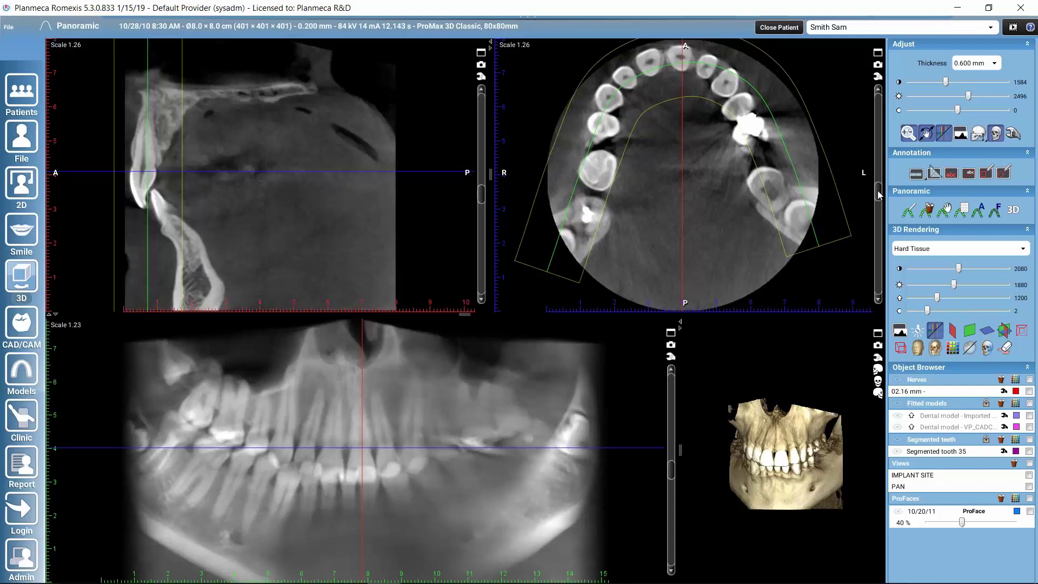
Draw a new eight-point panoramic curve along the lower jaw on the axial slice at the level of the lower tooth roots.
drag(879, 194, 884, 229)
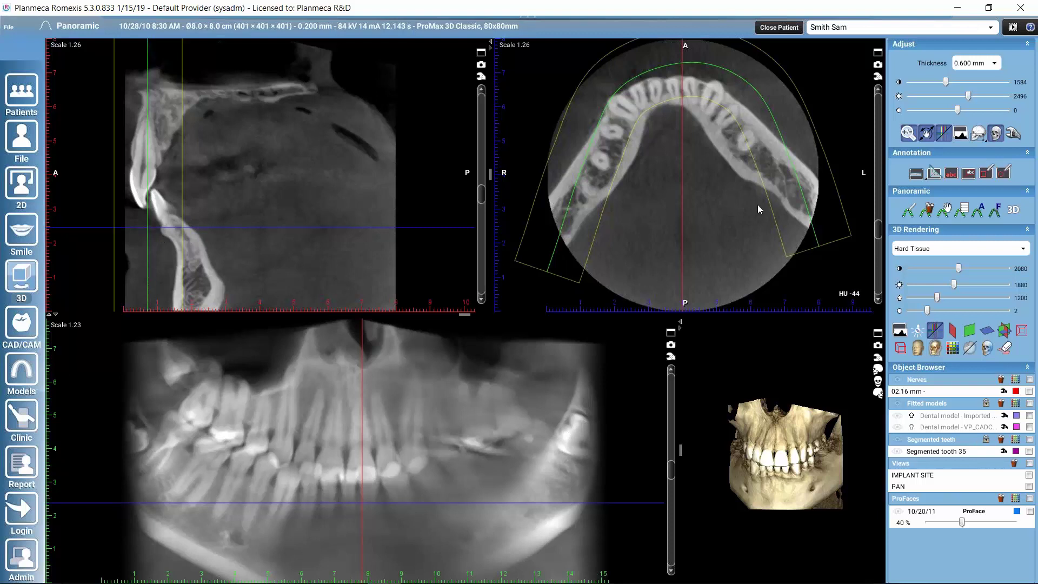
click(908, 212)
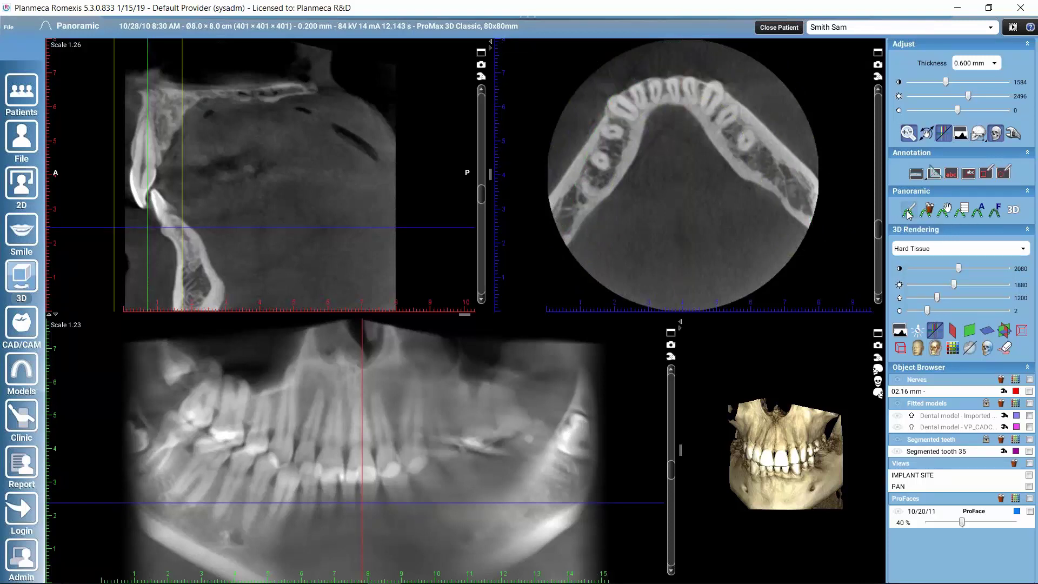
click(557, 223)
click(588, 182)
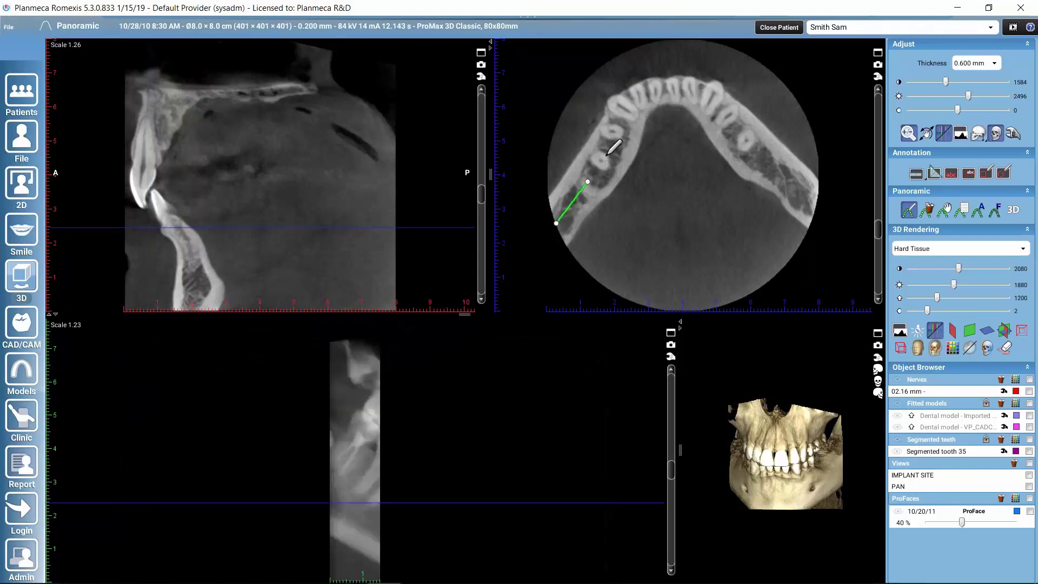
click(611, 136)
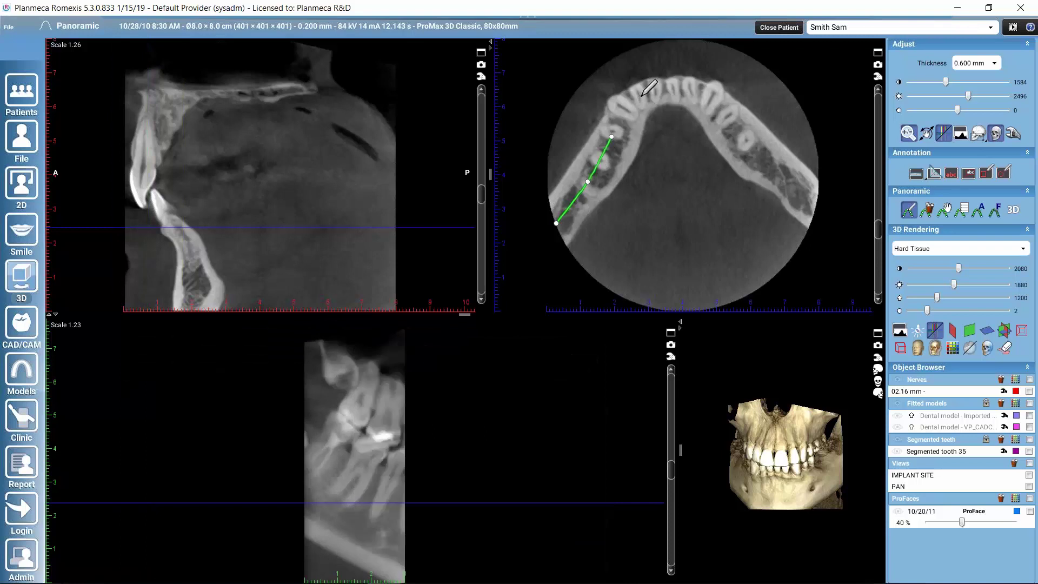
click(640, 96)
click(692, 92)
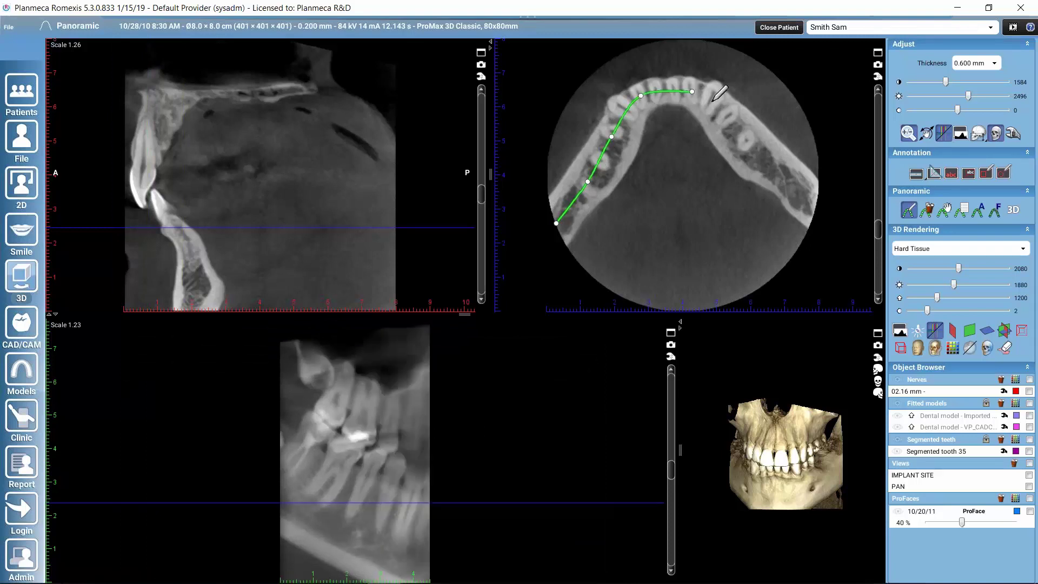
click(732, 122)
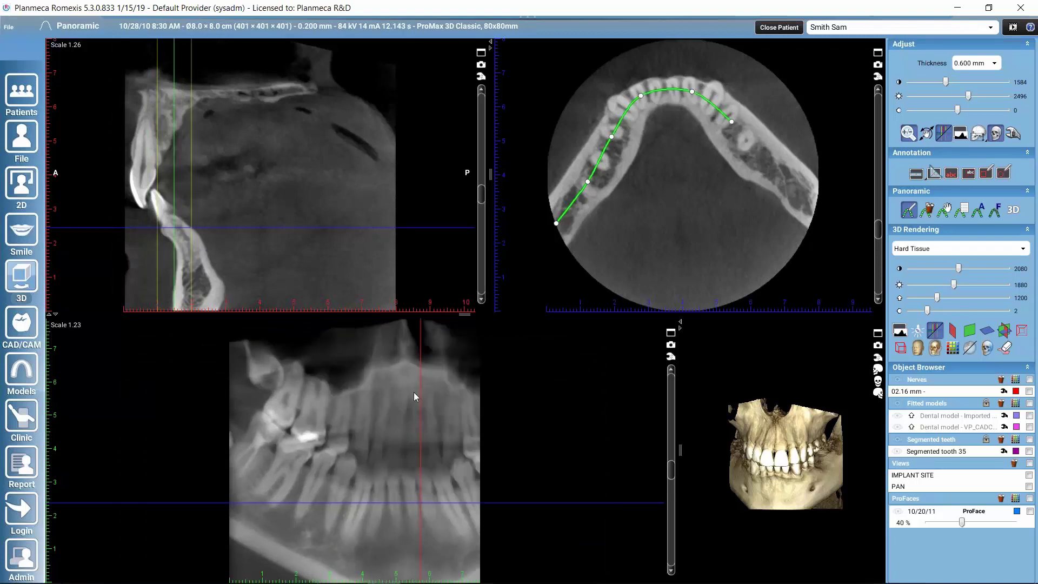
click(763, 154)
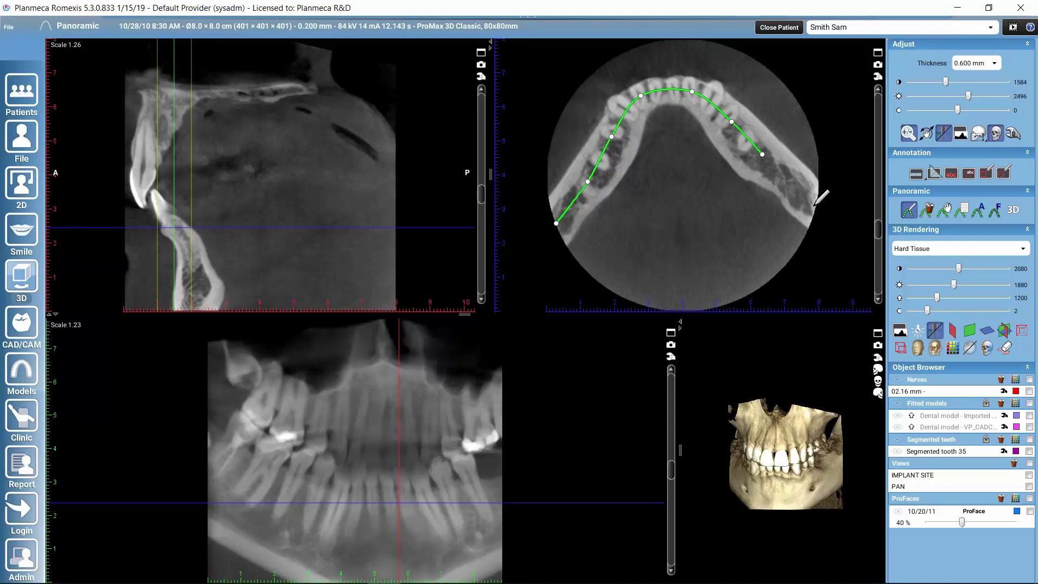
click(814, 204)
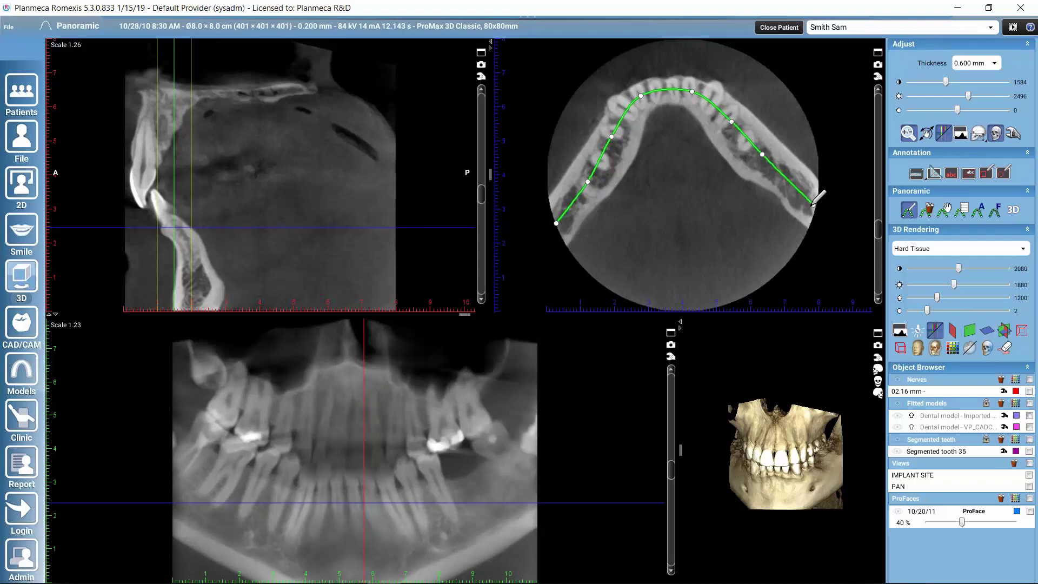
double_click(814, 204)
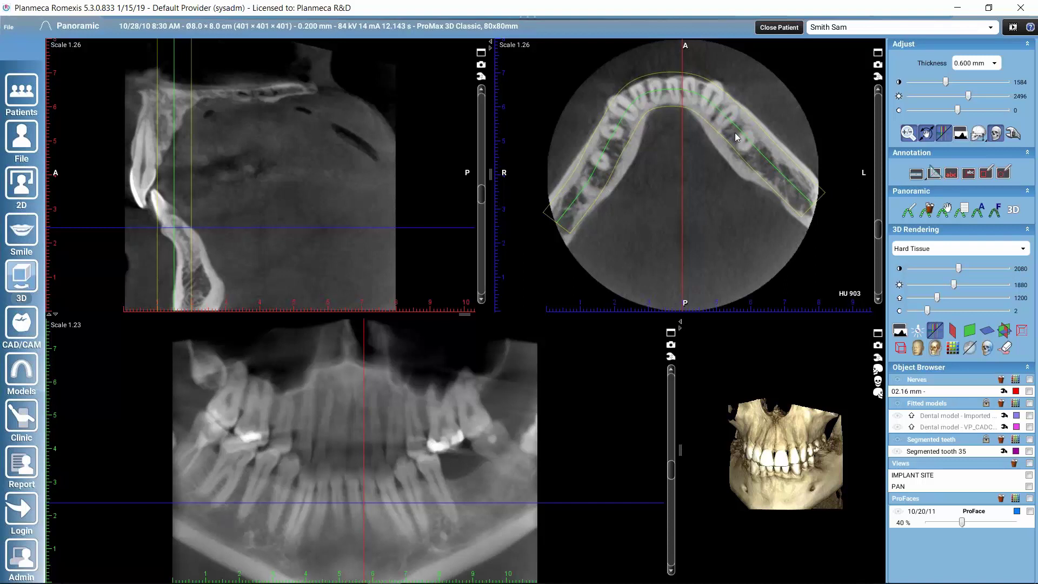
Edit the panoramic curve's control points, pulling its end on the patient's left slightly inward and trying out adding and removing a point.
click(946, 211)
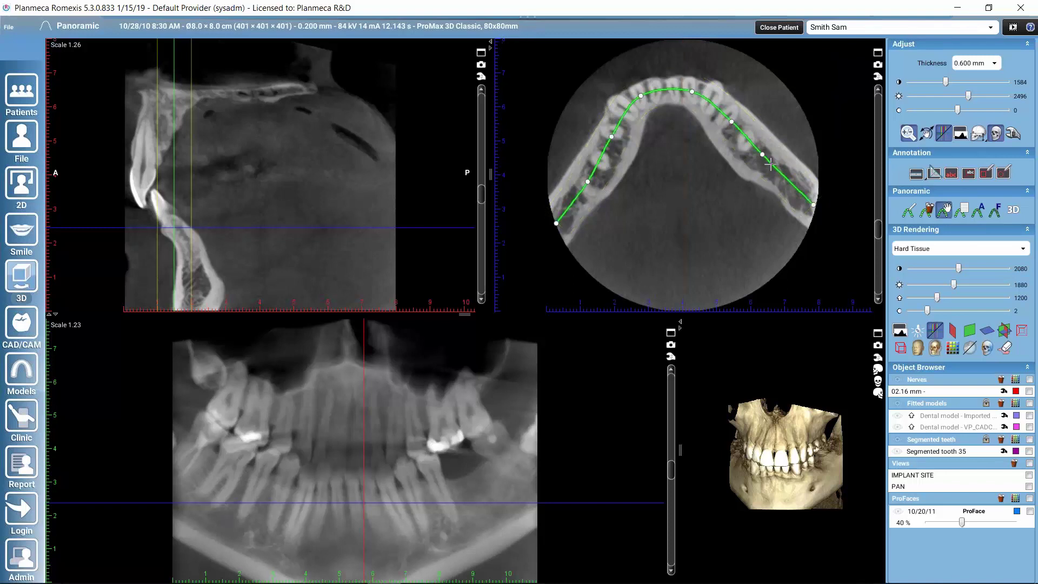
click(609, 135)
click(763, 155)
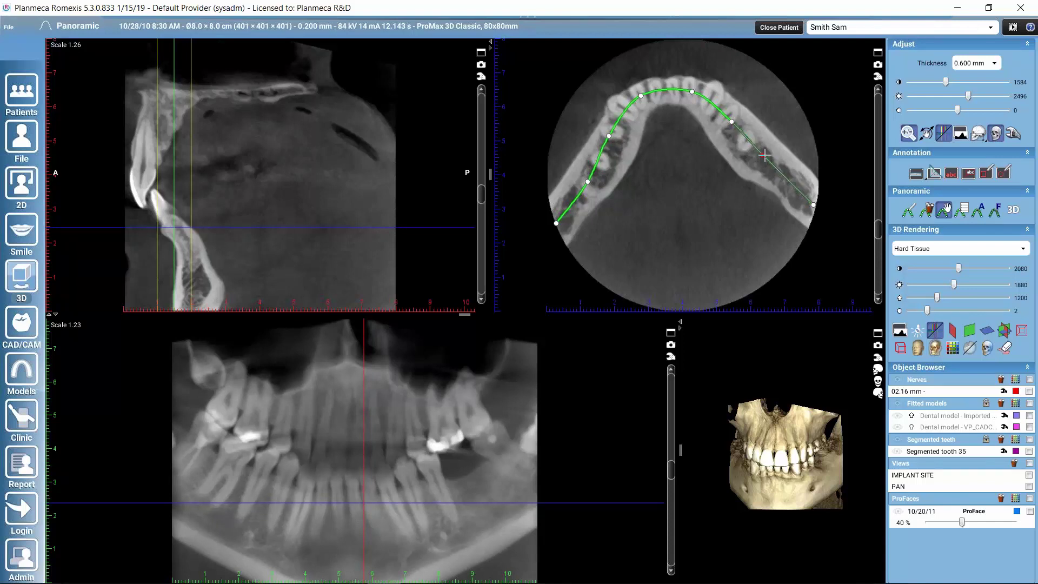
click(800, 190)
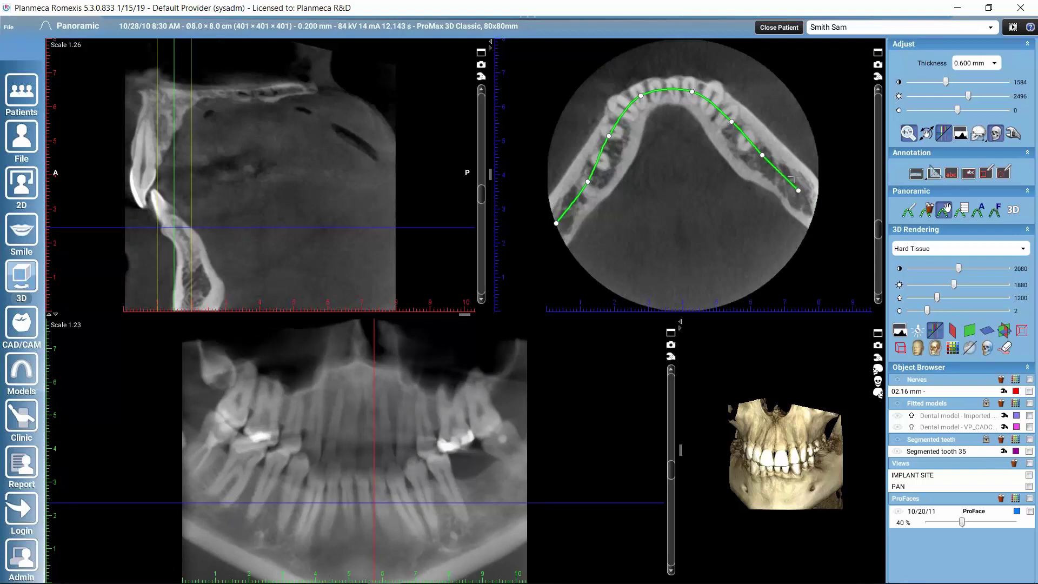
drag(798, 190, 809, 200)
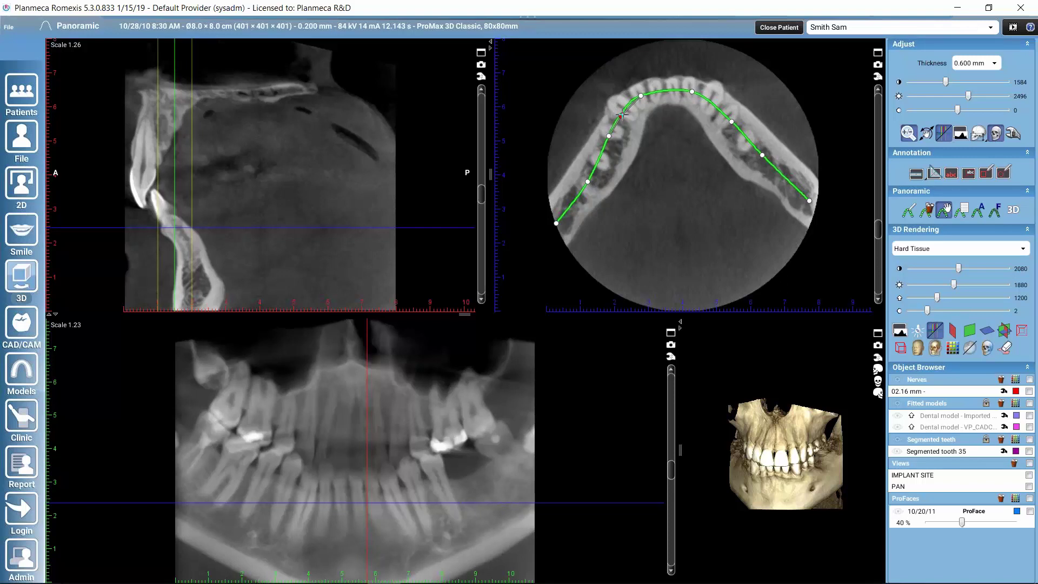
click(621, 116)
double_click(622, 115)
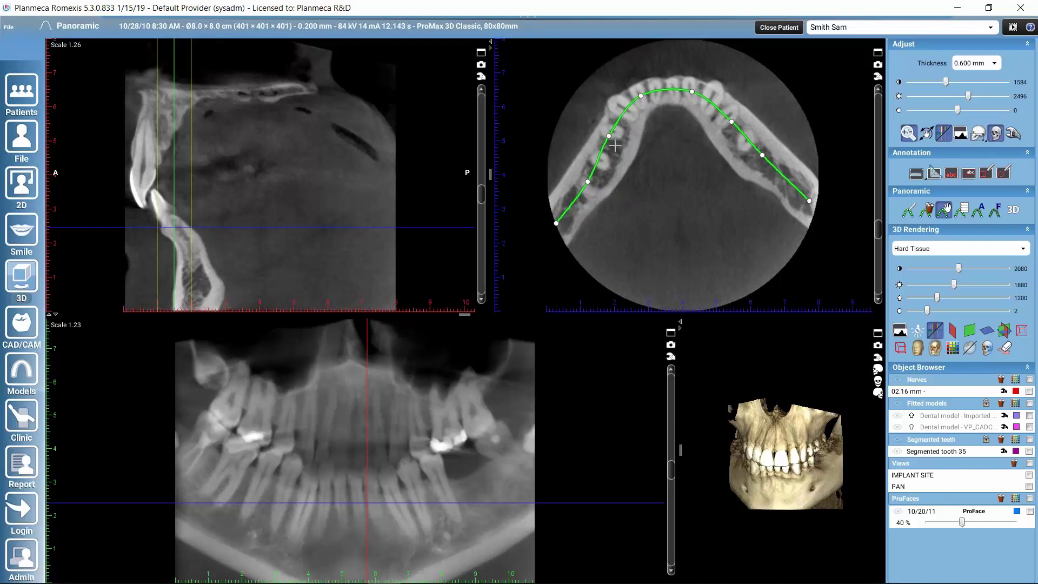
right_click(809, 201)
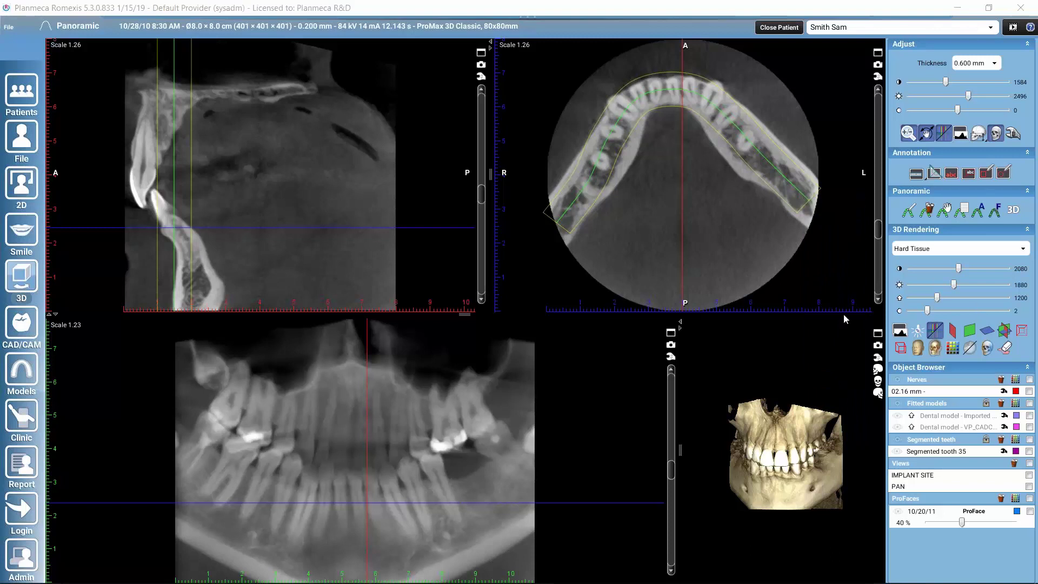
Delete the saved panoramic curve 20190117_182552 and activate curve 20190121_100821.
click(966, 212)
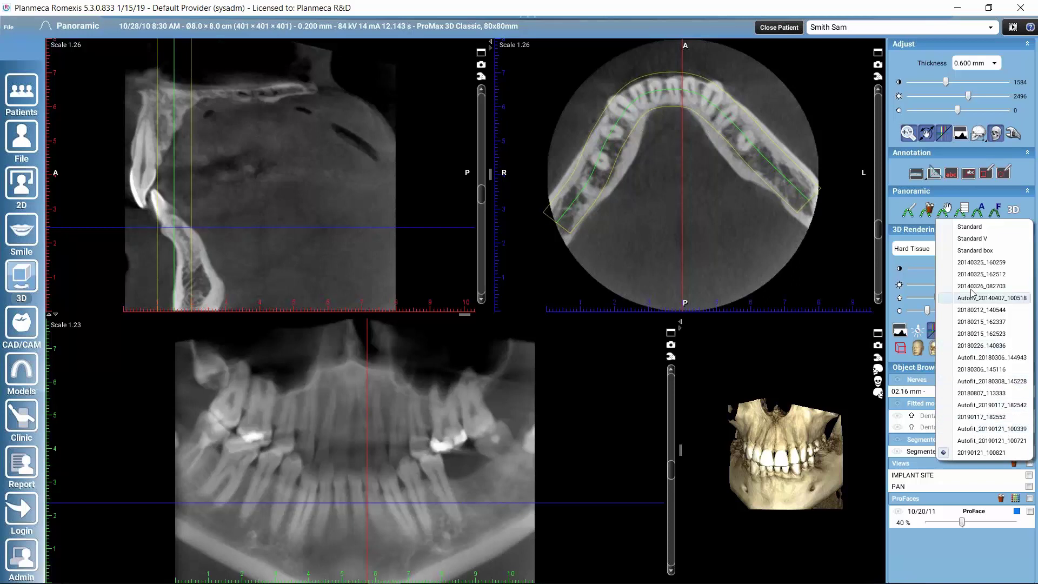
click(967, 418)
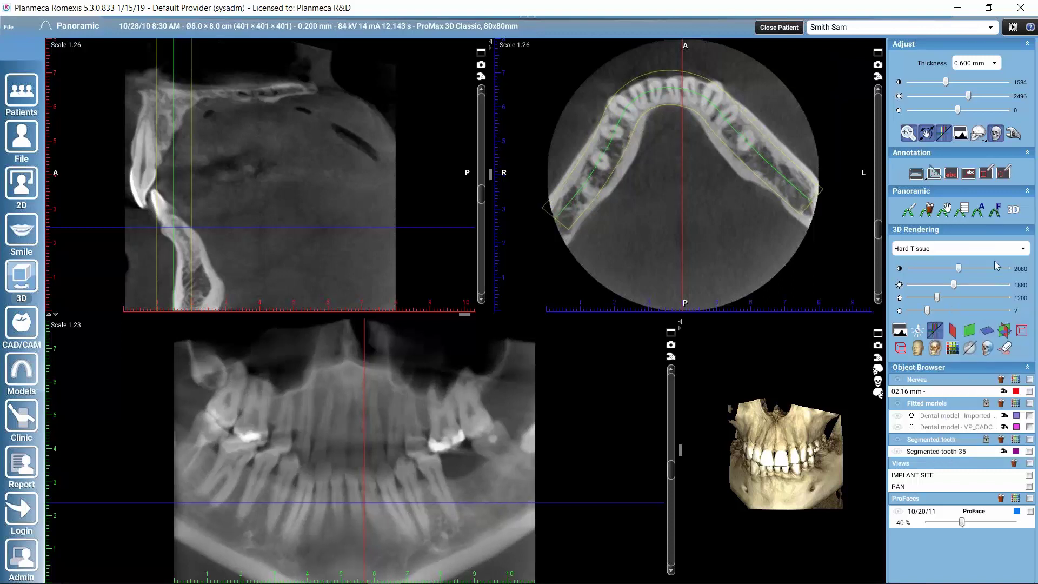
click(960, 214)
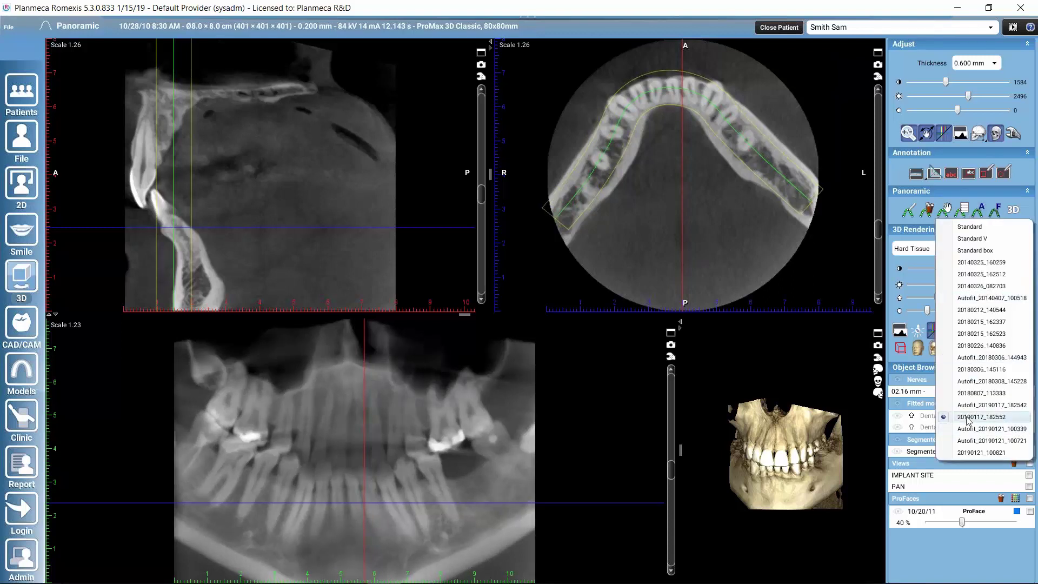
click(930, 211)
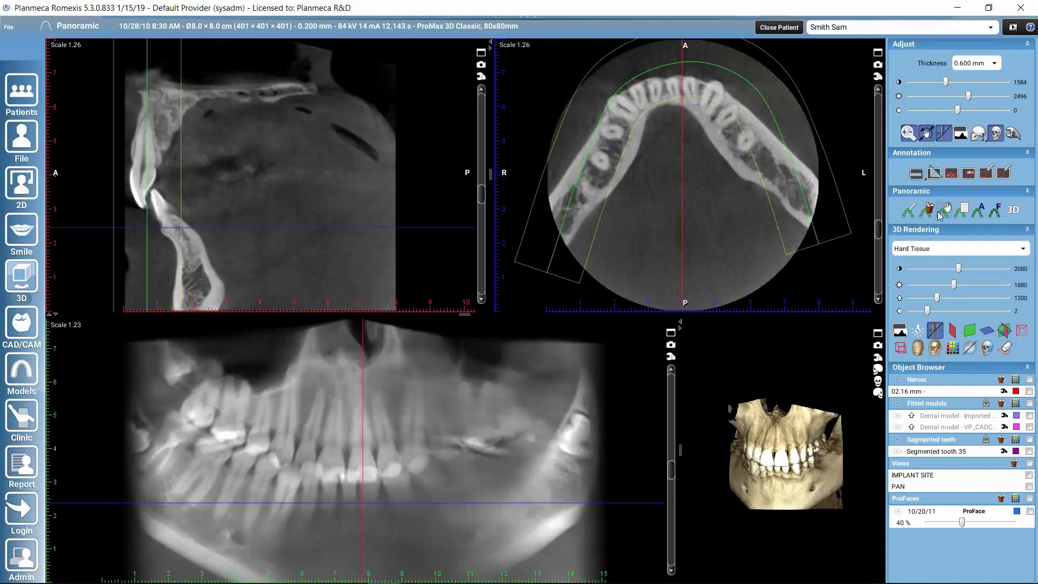
click(962, 211)
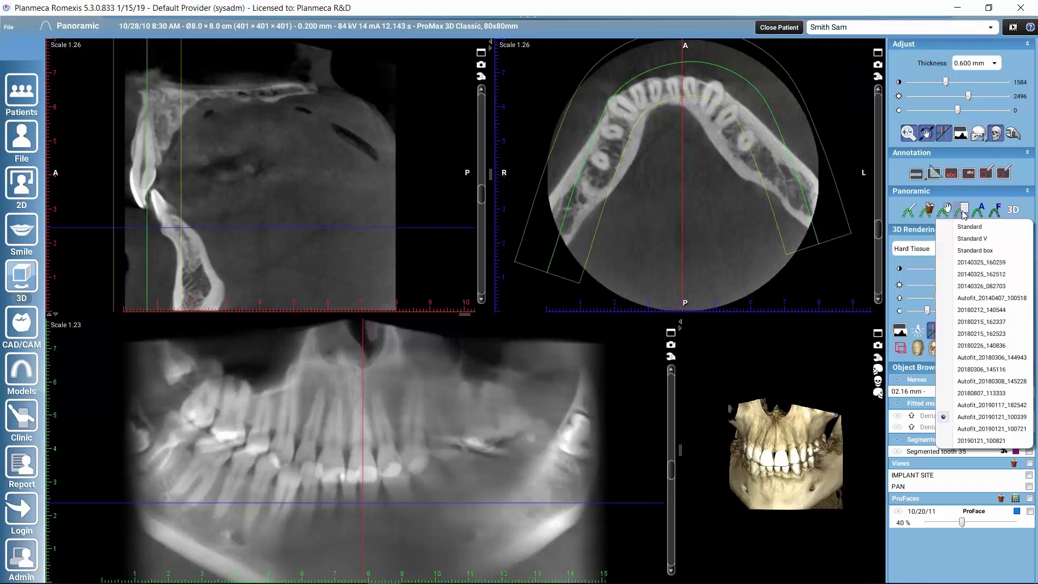
click(979, 441)
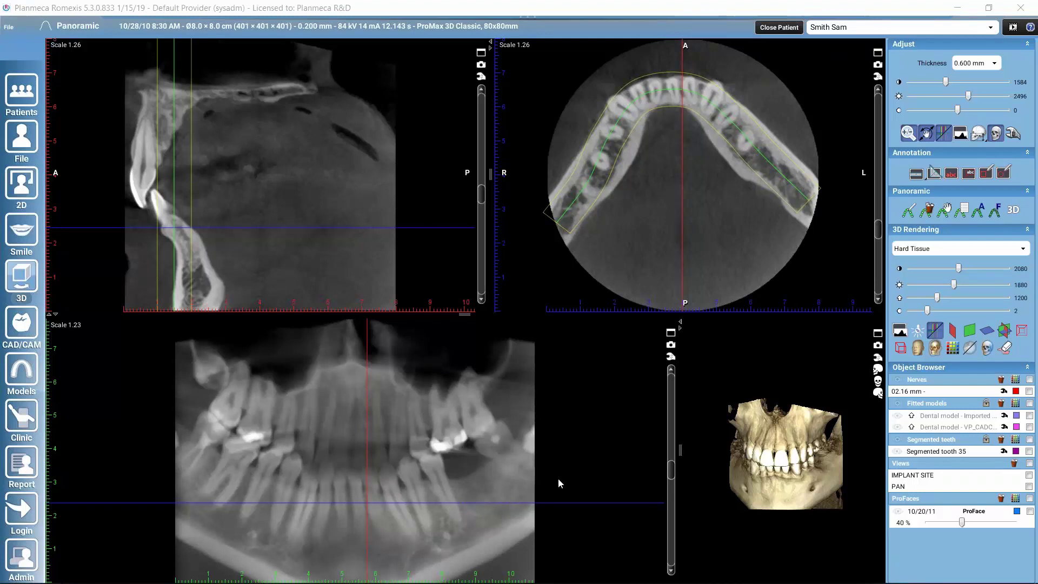
Hide the 3D rendering view and show it again.
click(996, 136)
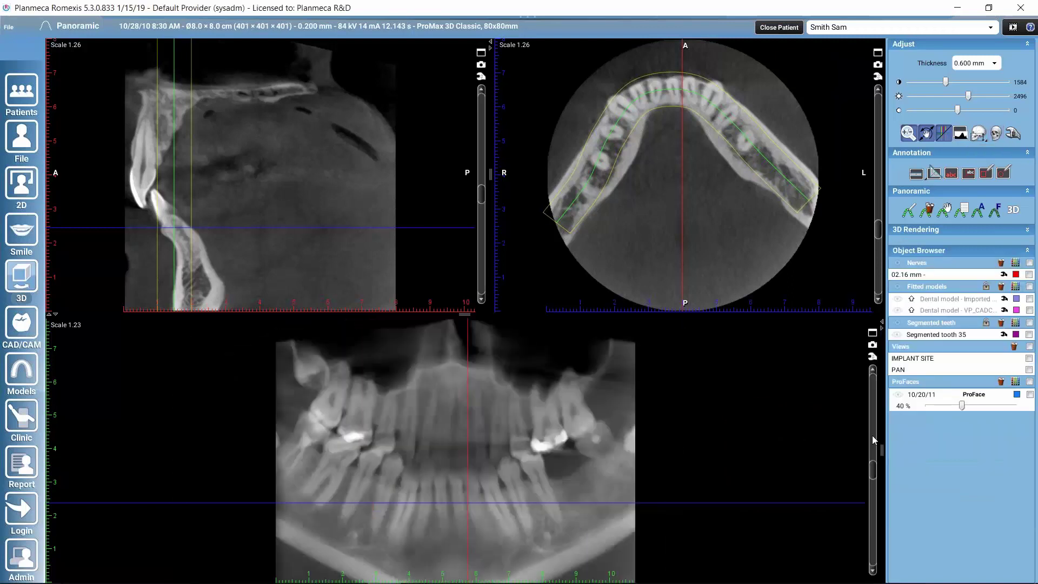
click(997, 135)
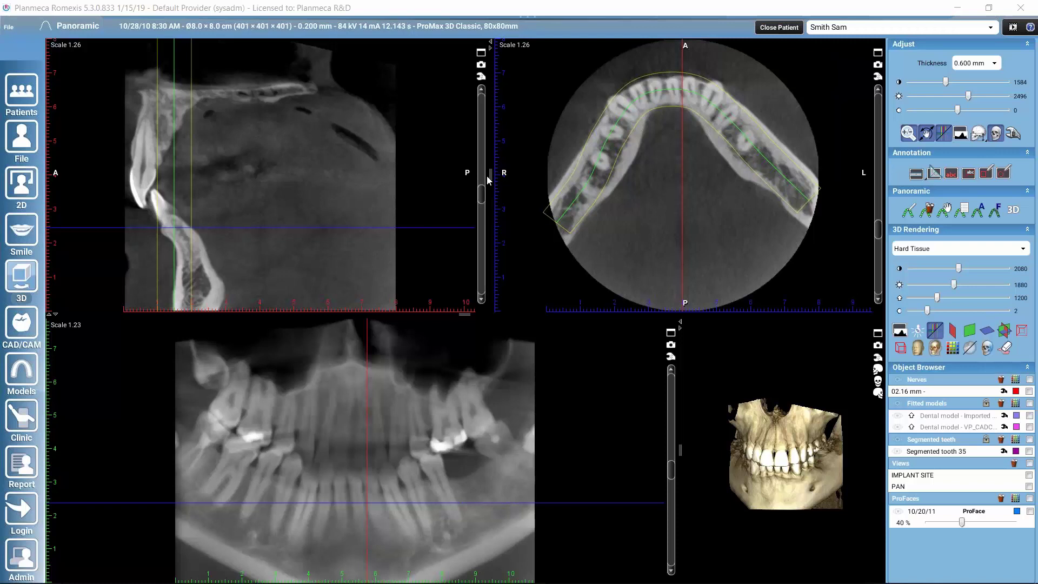
Enlarge the axial view's pane, and try extending the sagittal view across the axial view before restoring both.
drag(491, 173, 434, 179)
drag(465, 315, 463, 339)
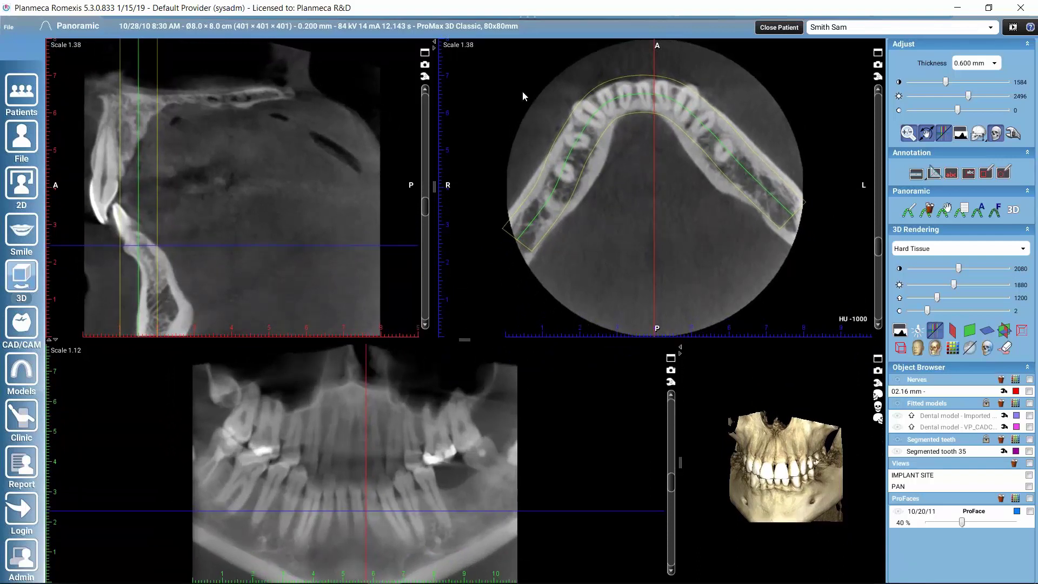
click(433, 48)
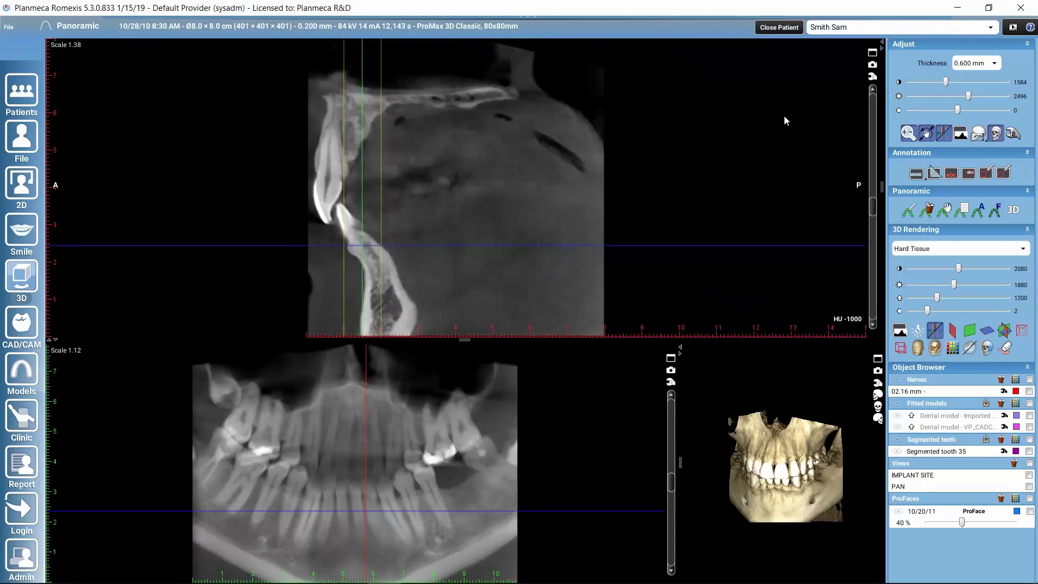
click(884, 43)
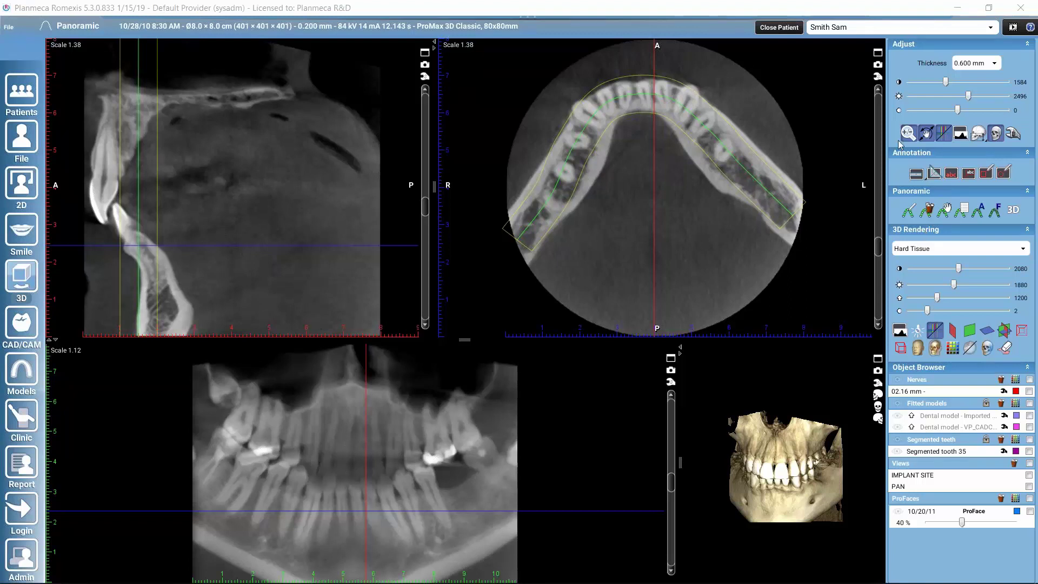
Rotate the volume clockwise in the sagittal view so the upper and lower front teeth line up with the panoramic layer.
click(926, 134)
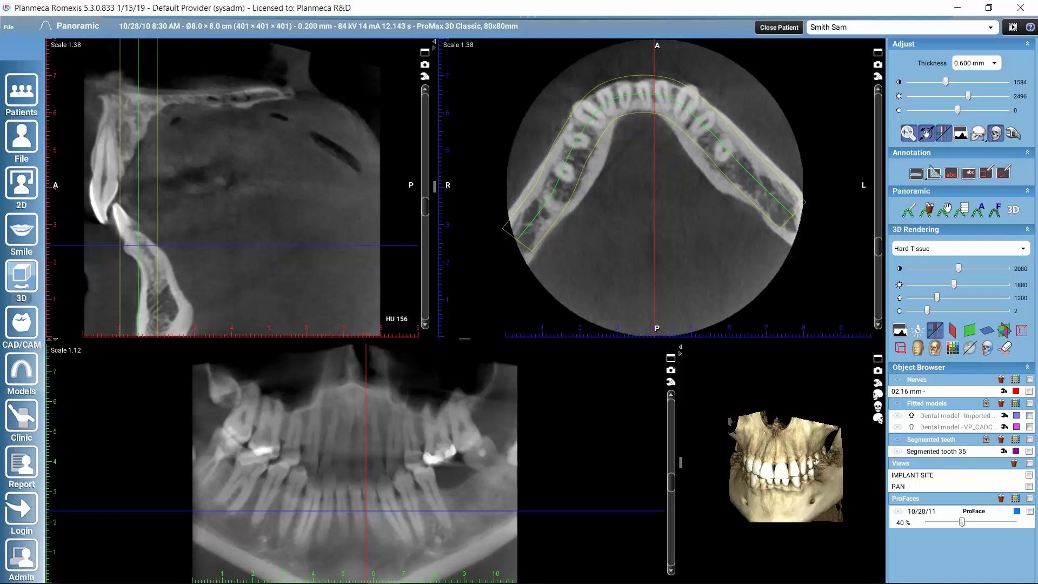
drag(357, 203, 357, 220)
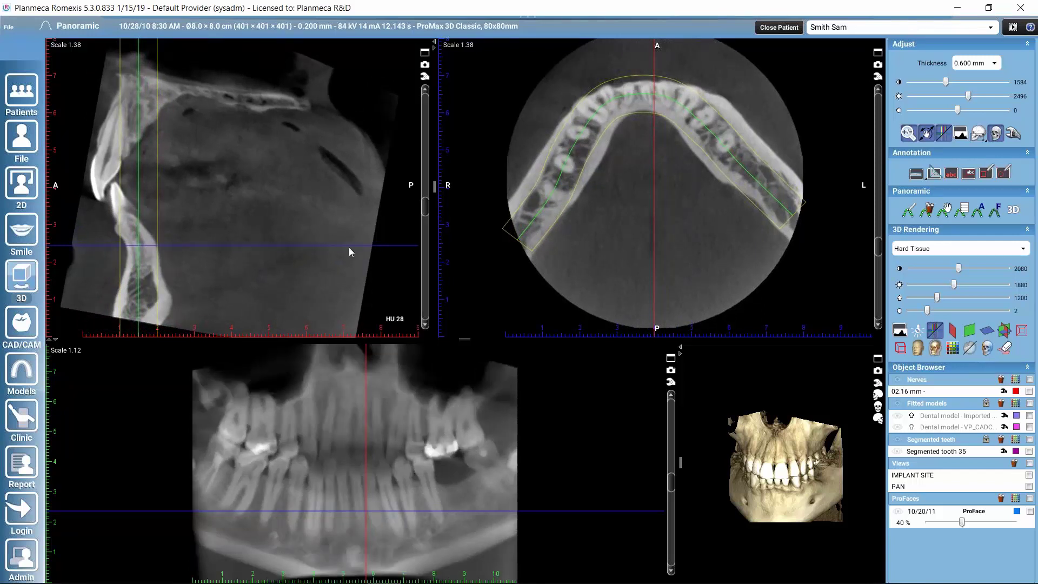
drag(351, 176, 352, 181)
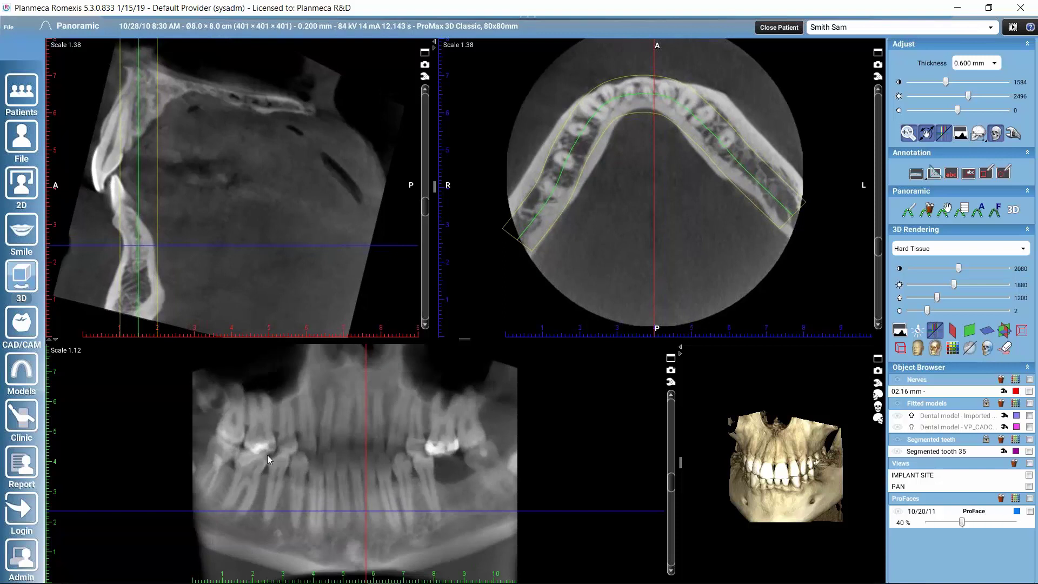
drag(348, 195, 349, 196)
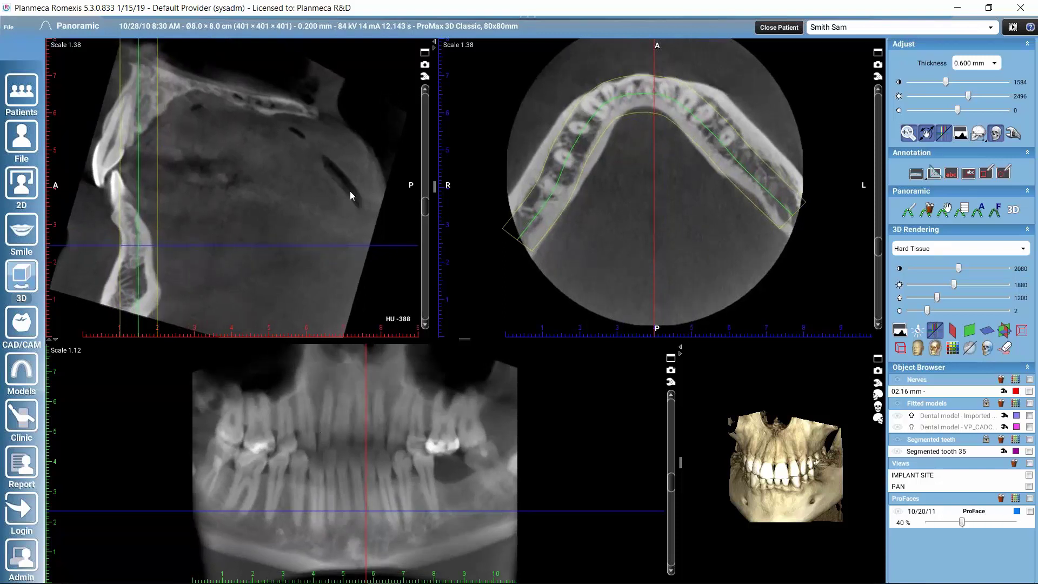
drag(355, 197, 355, 201)
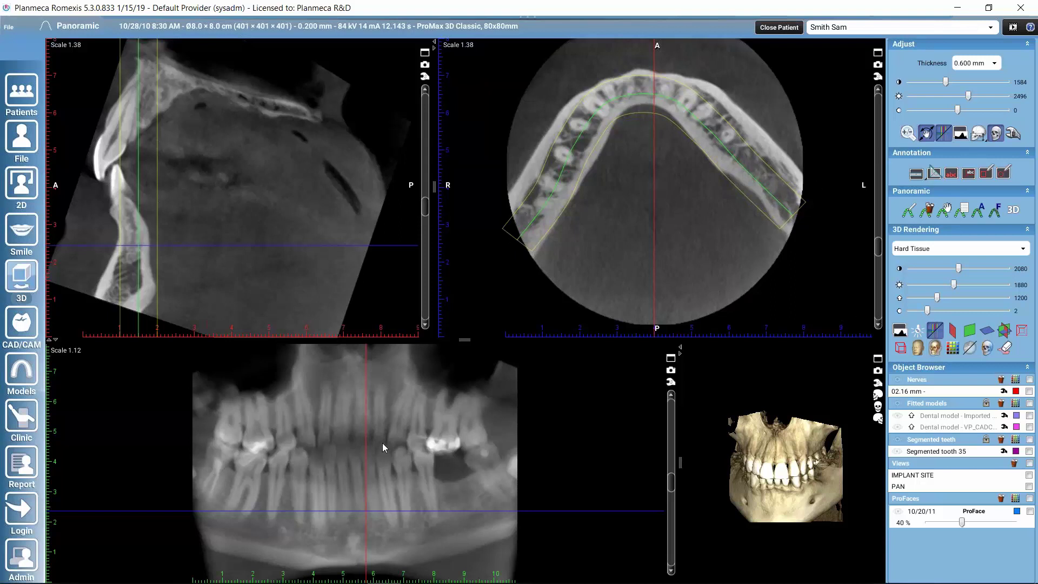
Move the panoramic layer back and forth through the dental arch and leave it where the front teeth are in focus.
scroll(386, 458, up, 2)
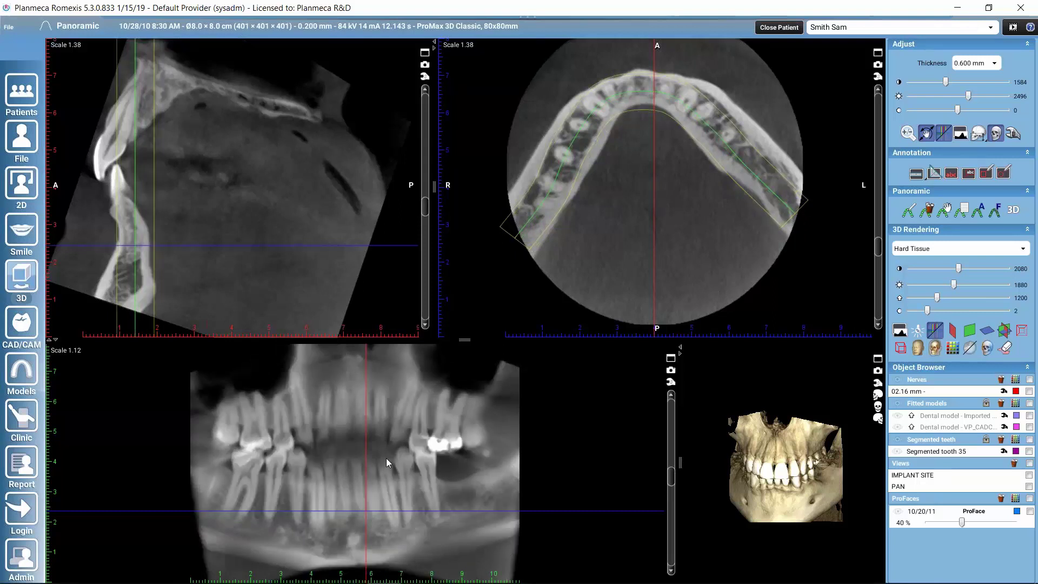
scroll(386, 459, down, 2)
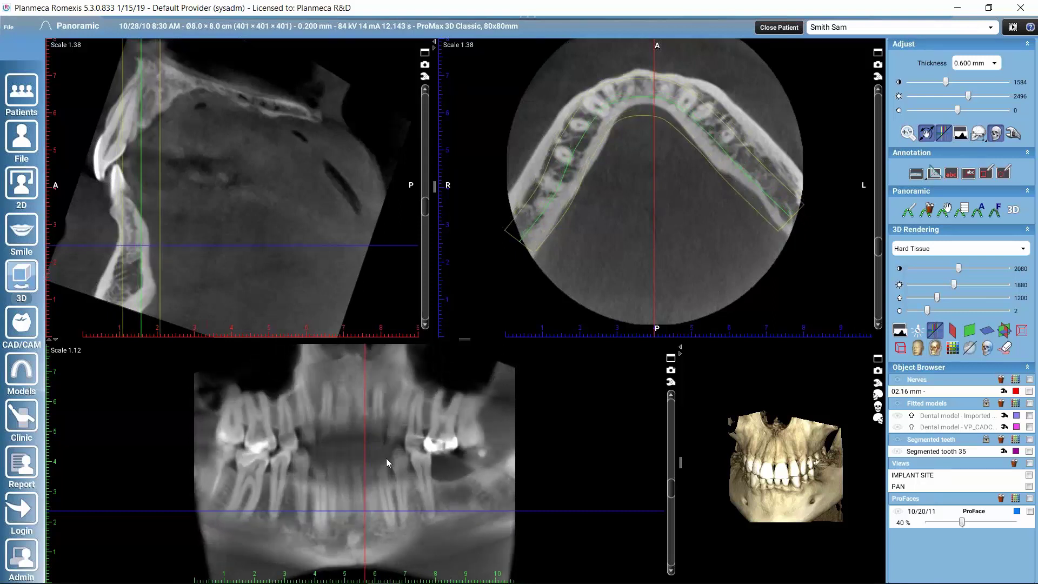
scroll(386, 459, up, 2)
scroll(386, 458, up, 2)
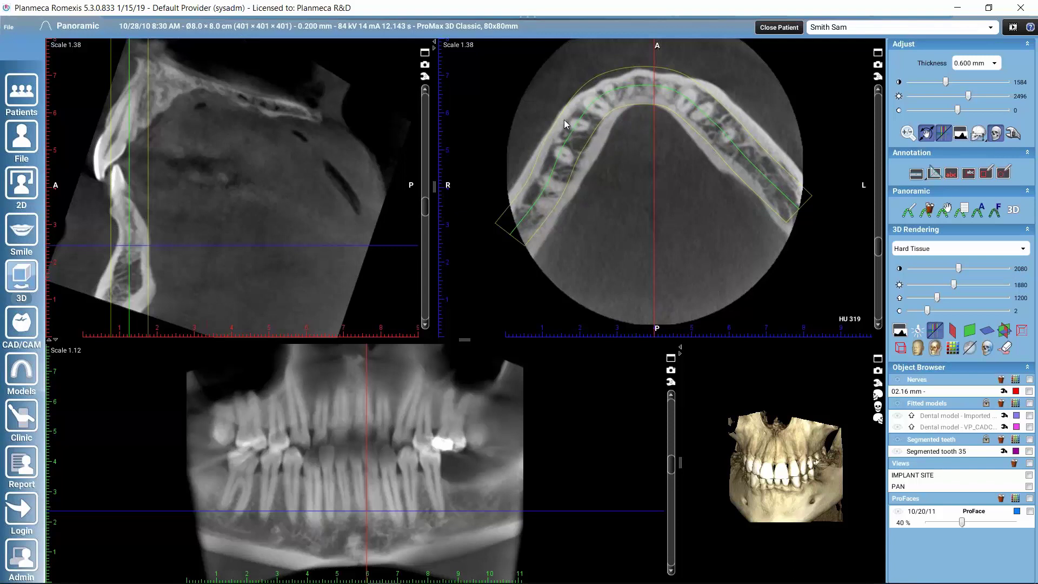
Set the panoramic layer thickness to 16.0 mm and turn on the panoramic image sharpening filter.
click(671, 383)
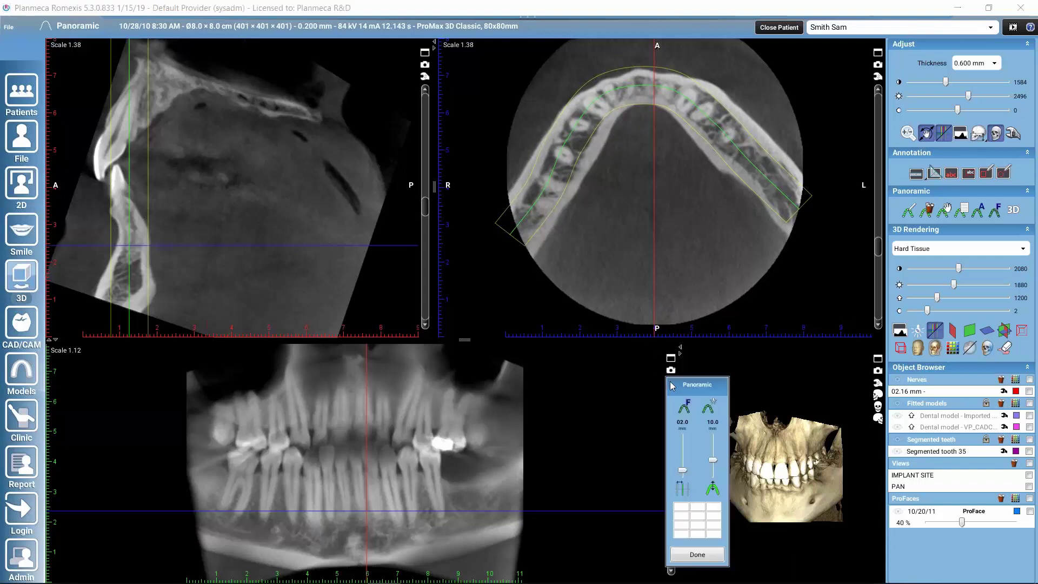
drag(714, 461, 715, 453)
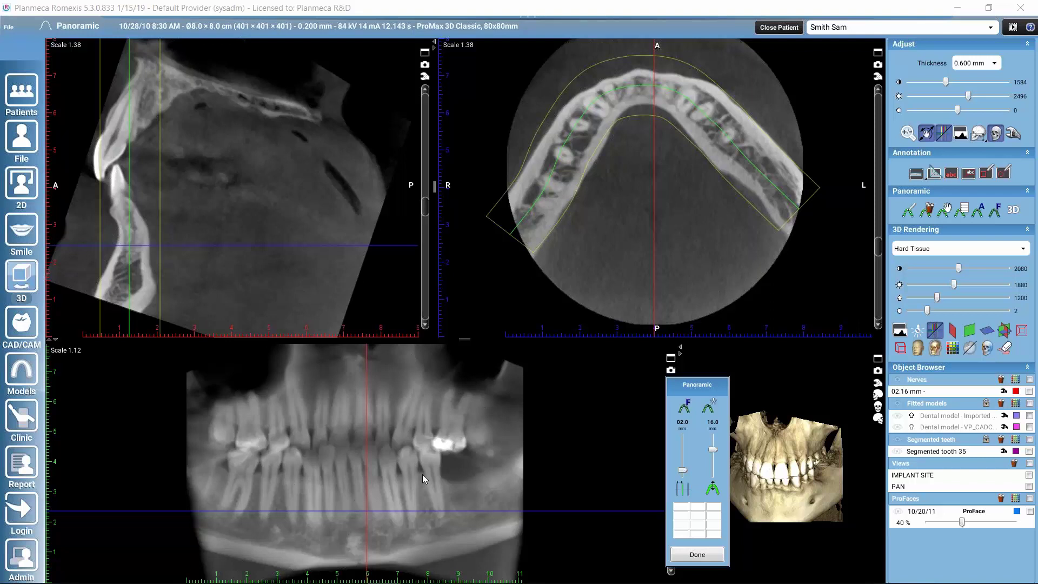
click(711, 410)
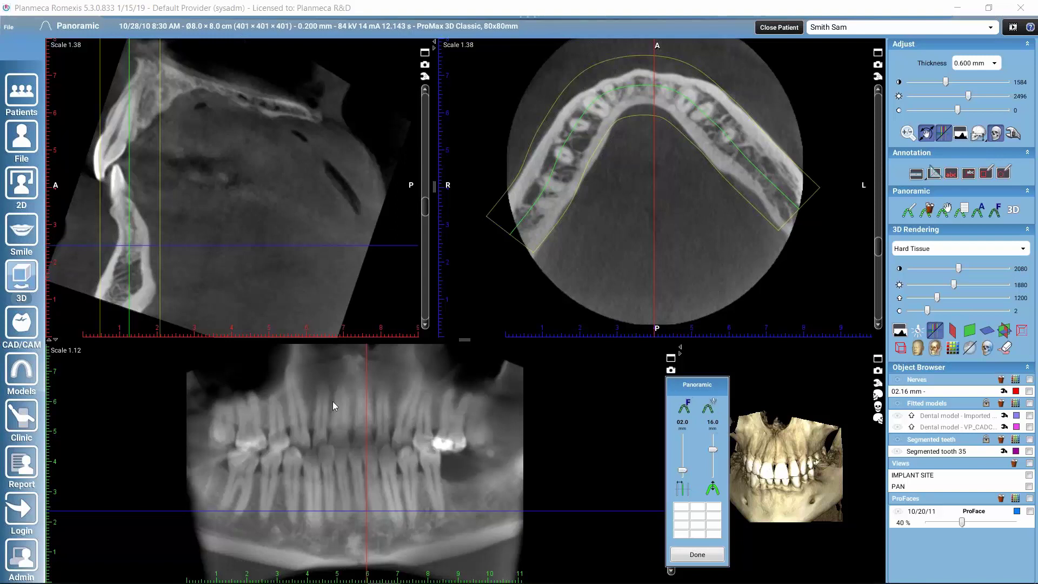
click(710, 409)
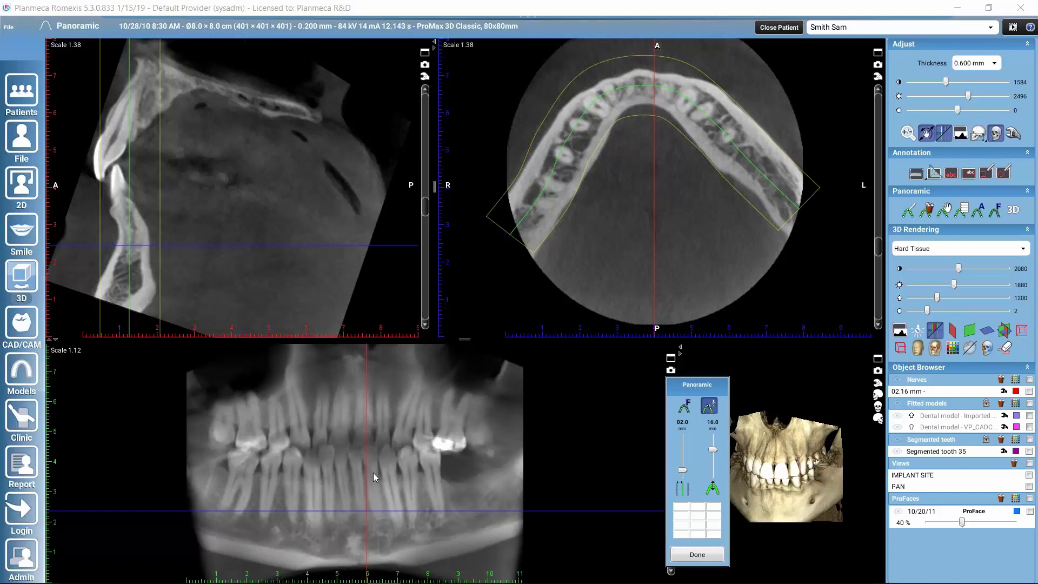
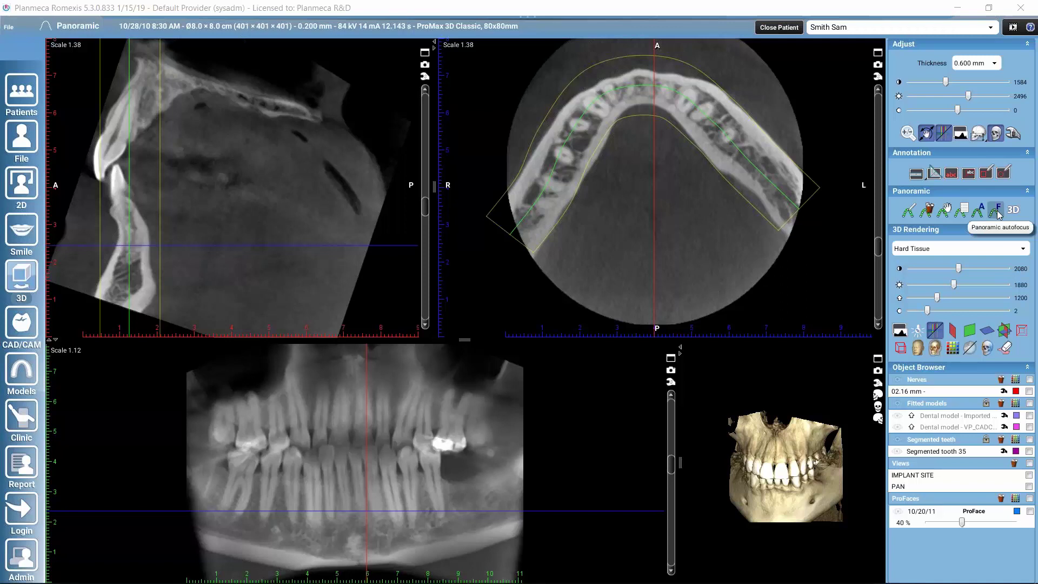
Display the panoramic layer in an enlarged 3D rendering view and raise the rendering threshold to 4095 to isolate the layer.
drag(682, 461, 533, 462)
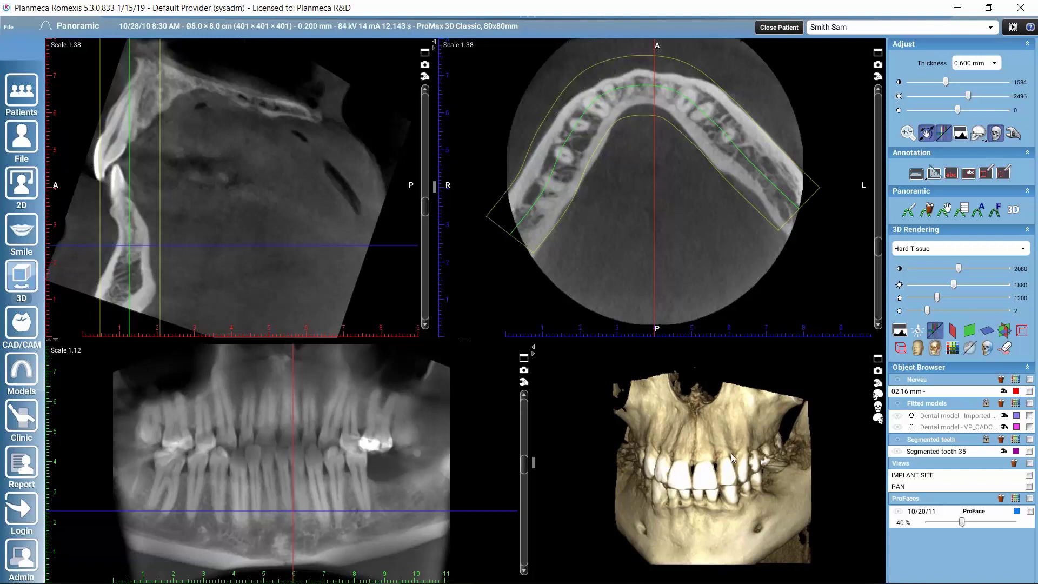
click(969, 331)
drag(706, 433, 643, 432)
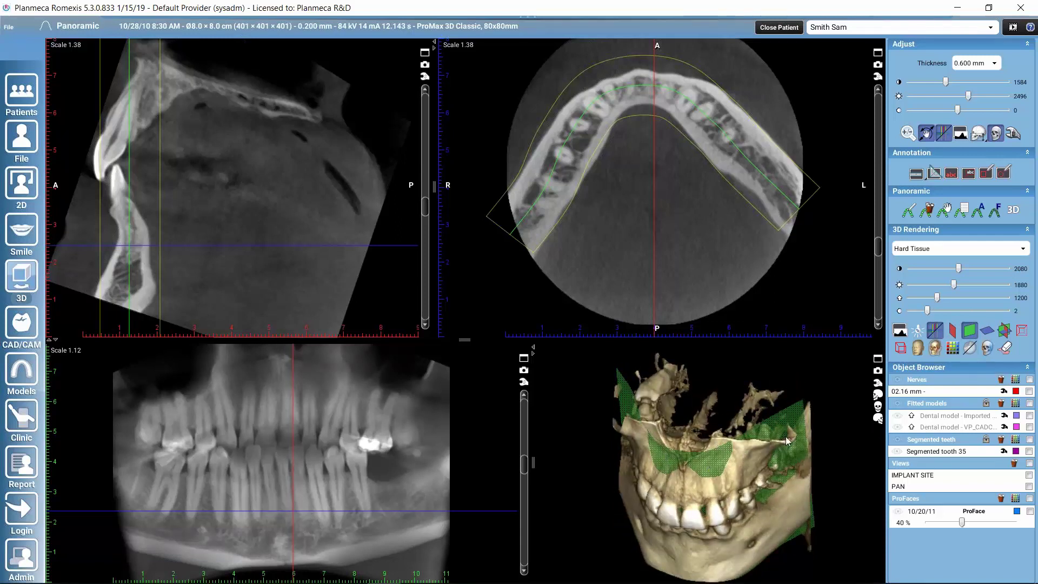
drag(659, 450, 811, 422)
drag(965, 301, 1011, 298)
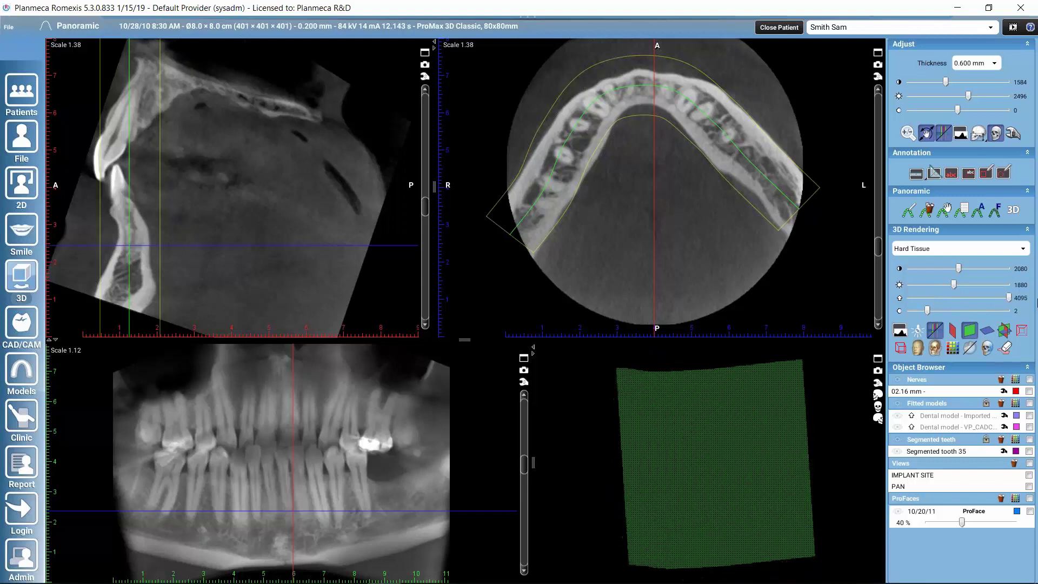
mouse_move(725, 488)
mouse_down()
mouse_move(810, 534)
mouse_move(696, 511)
mouse_move(726, 502)
mouse_up()
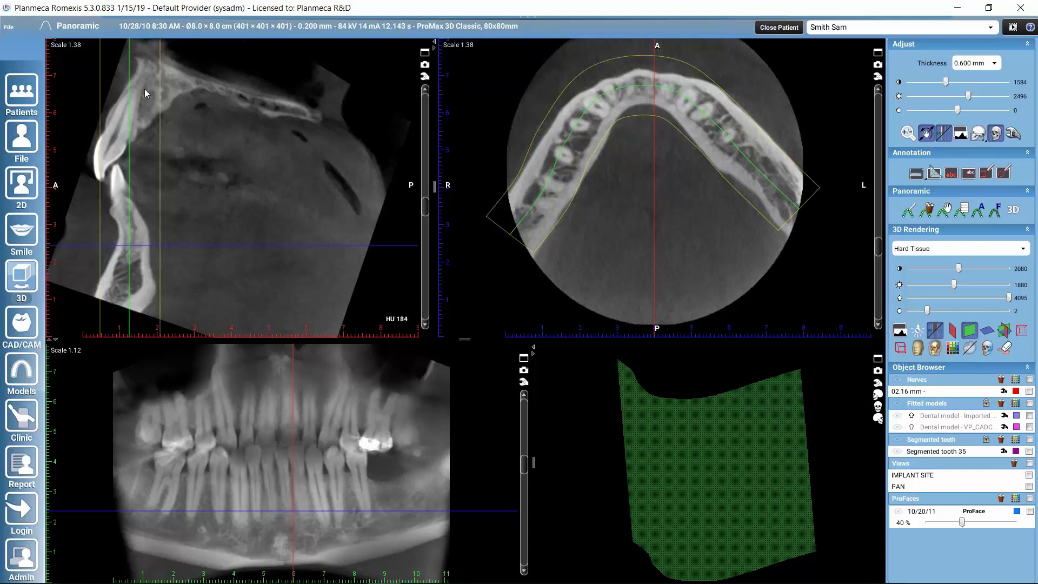
Apply panoramic autofocus to the curve and rotate the focused layer mesh in the 3D view to inspect its shape.
click(996, 211)
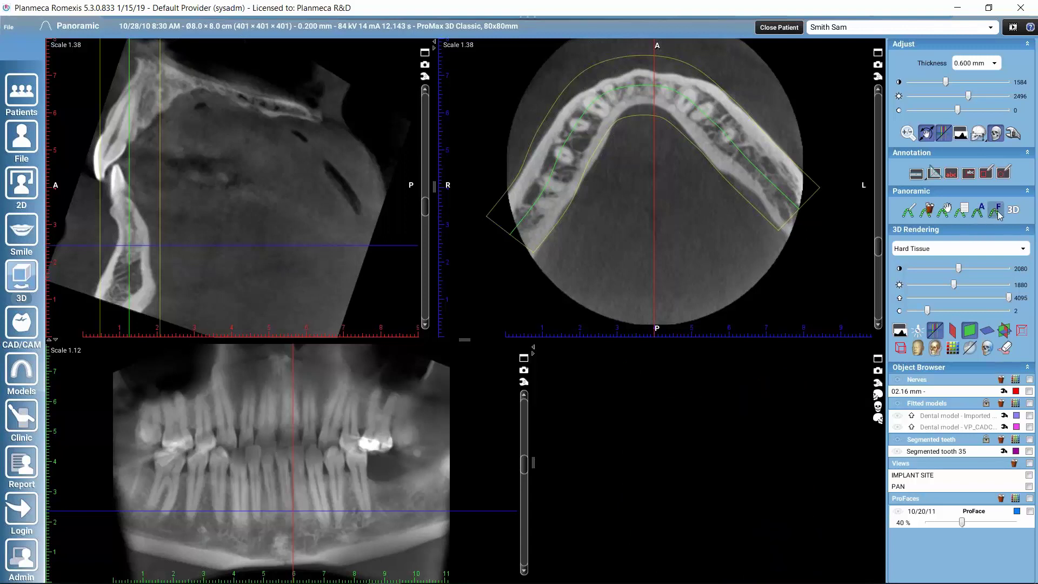
click(996, 211)
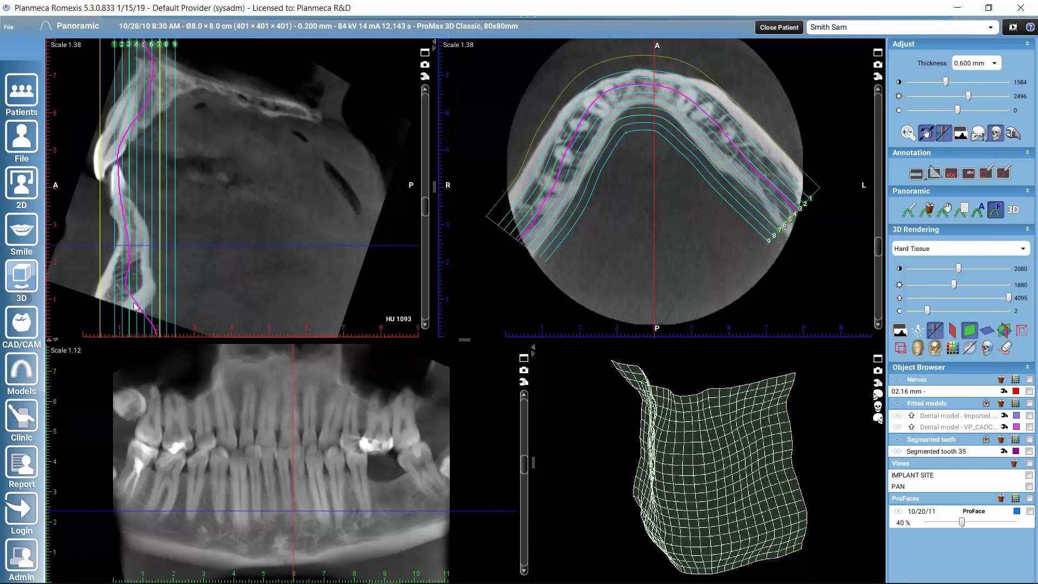
drag(703, 464, 725, 434)
mouse_move(704, 514)
mouse_down()
mouse_move(695, 470)
mouse_move(721, 519)
mouse_move(713, 534)
mouse_move(703, 520)
mouse_move(789, 527)
mouse_move(700, 528)
mouse_move(681, 523)
mouse_move(688, 515)
mouse_up()
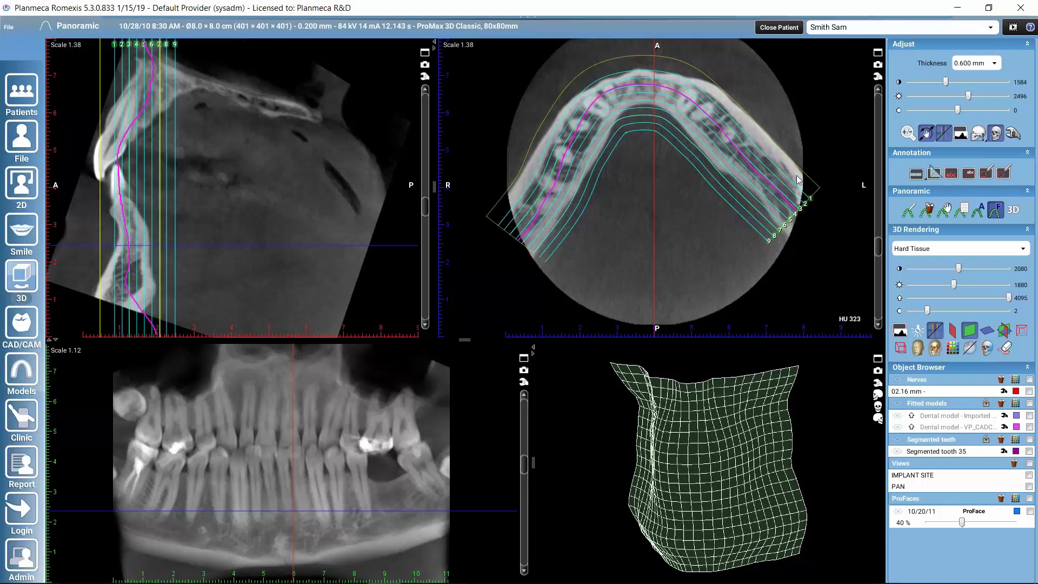
Turn the panoramic autofocus layers overlay off and back on in the default settings.
click(1012, 133)
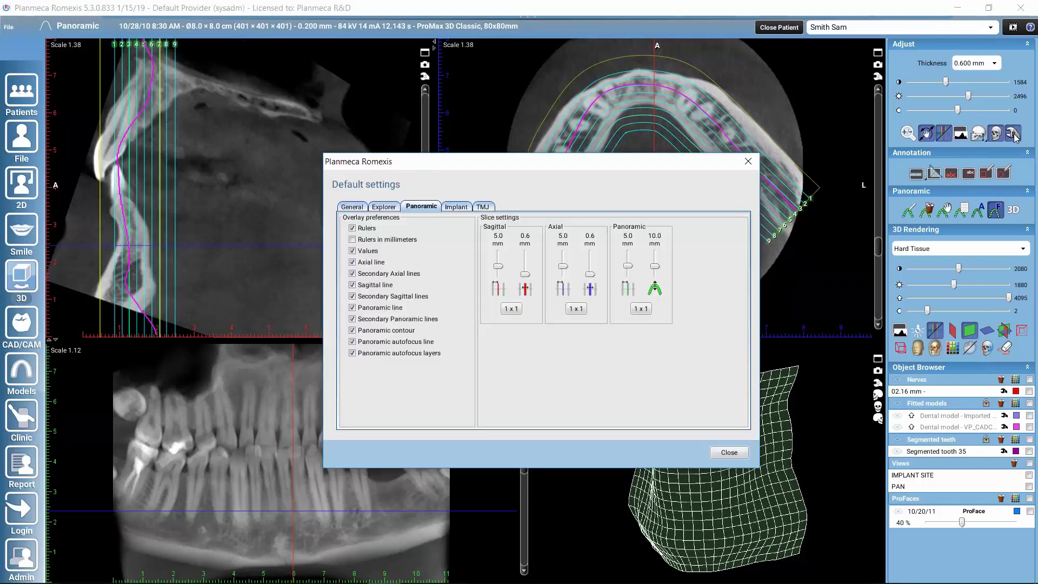
drag(646, 168, 864, 121)
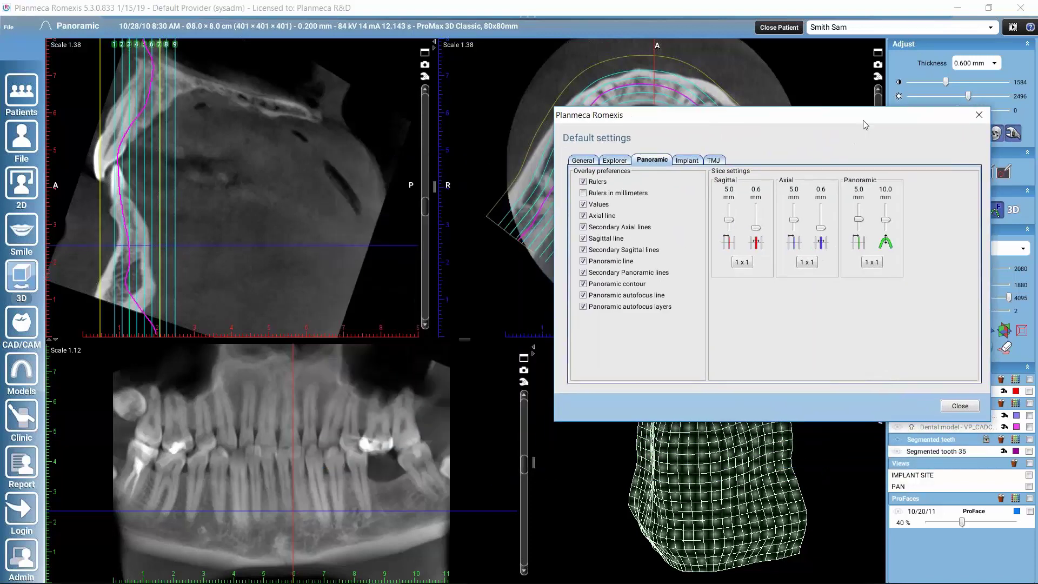
click(583, 307)
drag(723, 121, 717, 230)
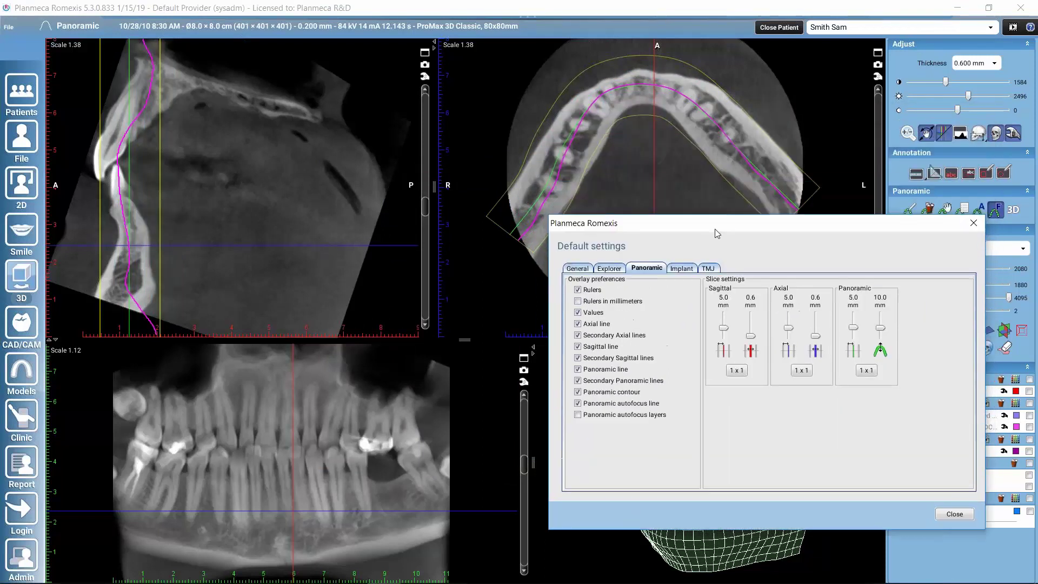
click(577, 415)
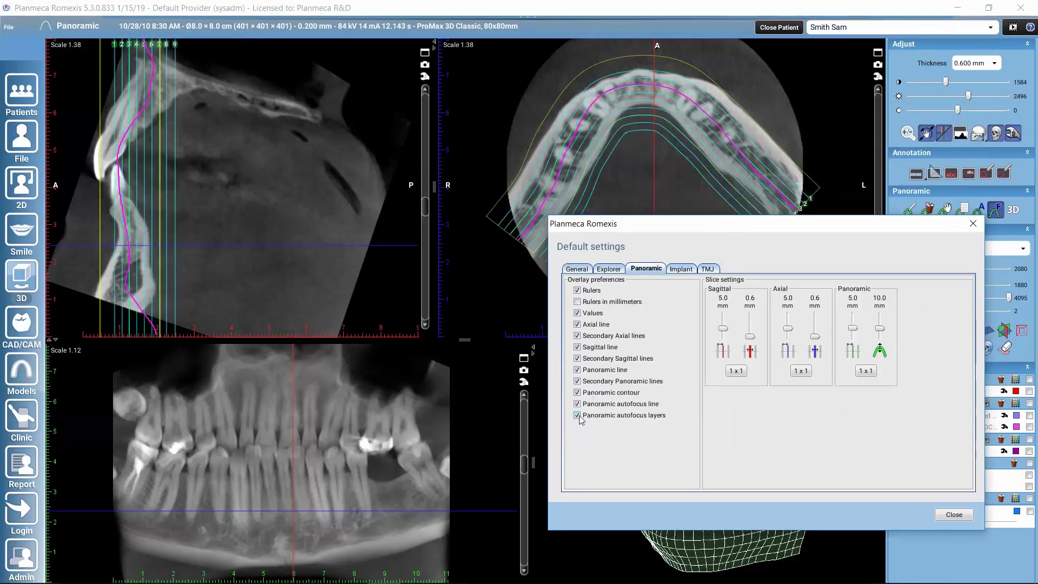
click(949, 516)
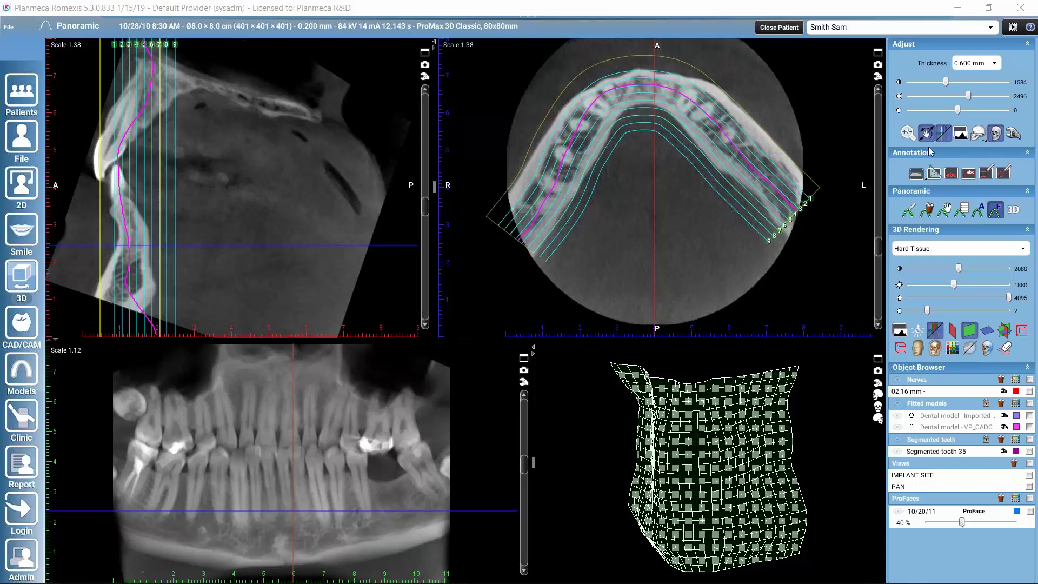
Limit the panoramic data range to 147–376 around the lower jaw, and adjust the image contrast to 1616, brightness to 2576 and sharpness to 2.
click(979, 134)
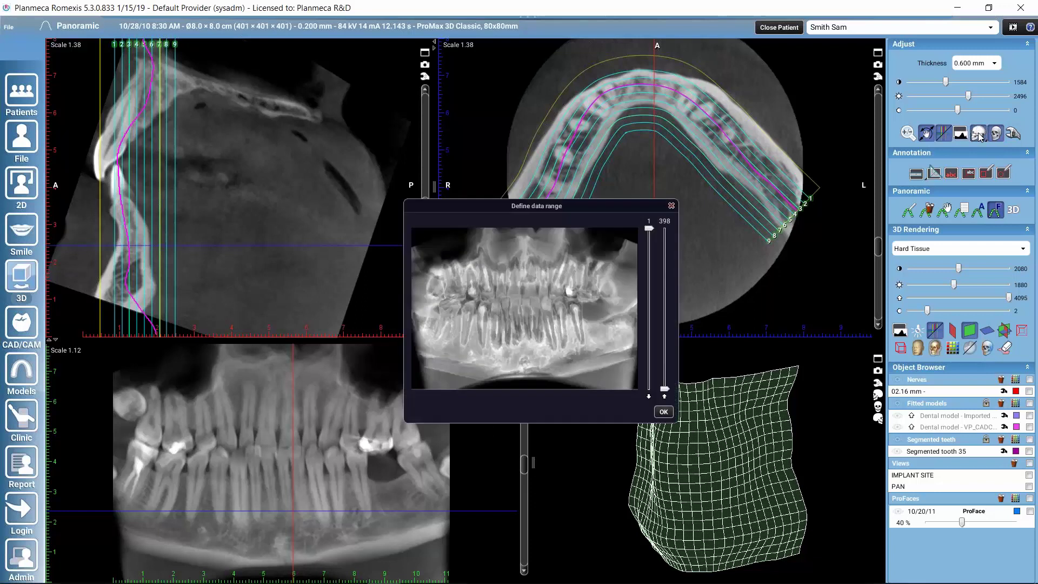
drag(648, 227, 655, 291)
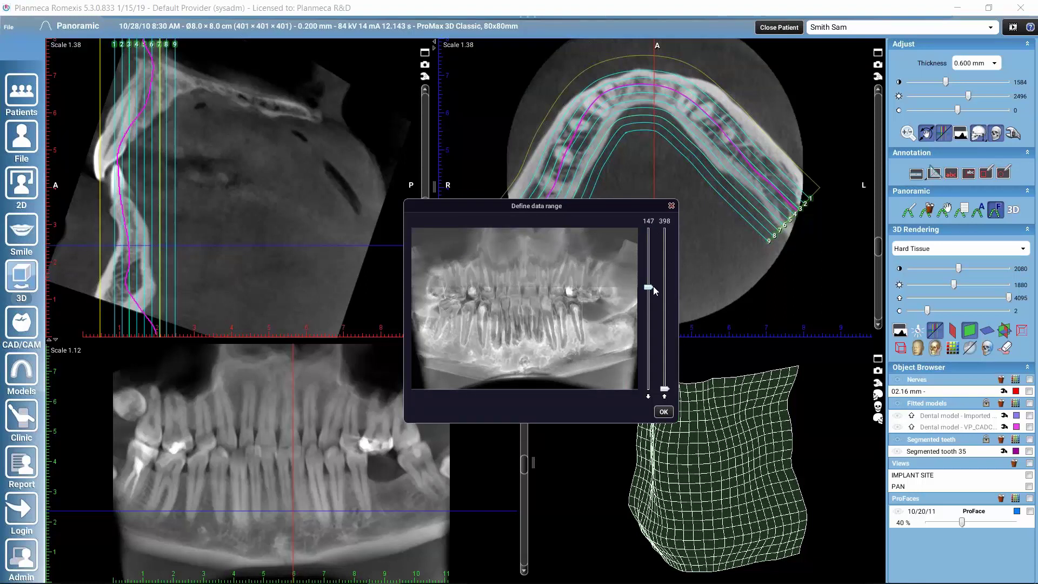
drag(668, 392, 666, 387)
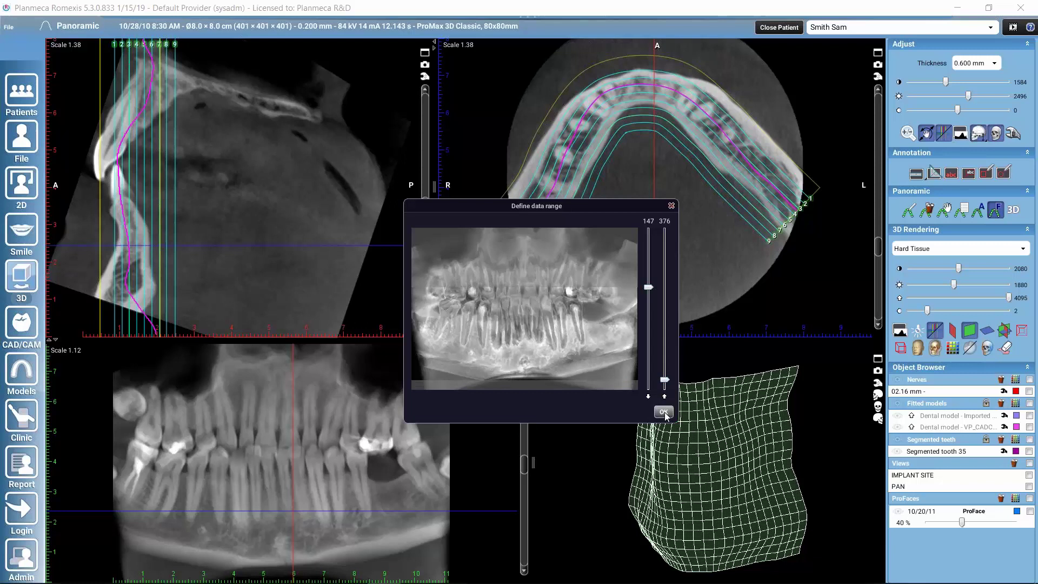
click(664, 412)
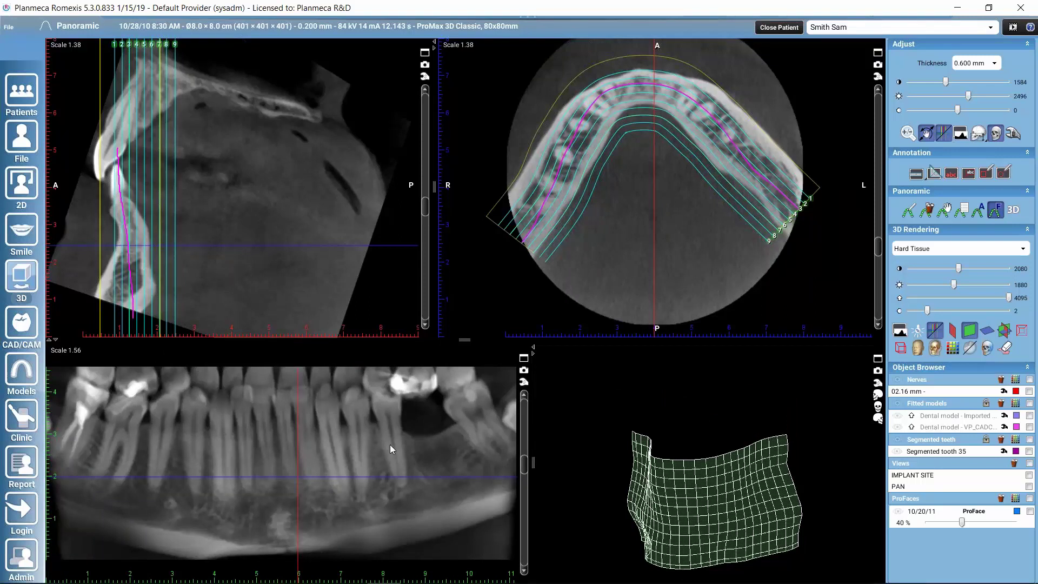
right_drag(391, 444, 442, 444)
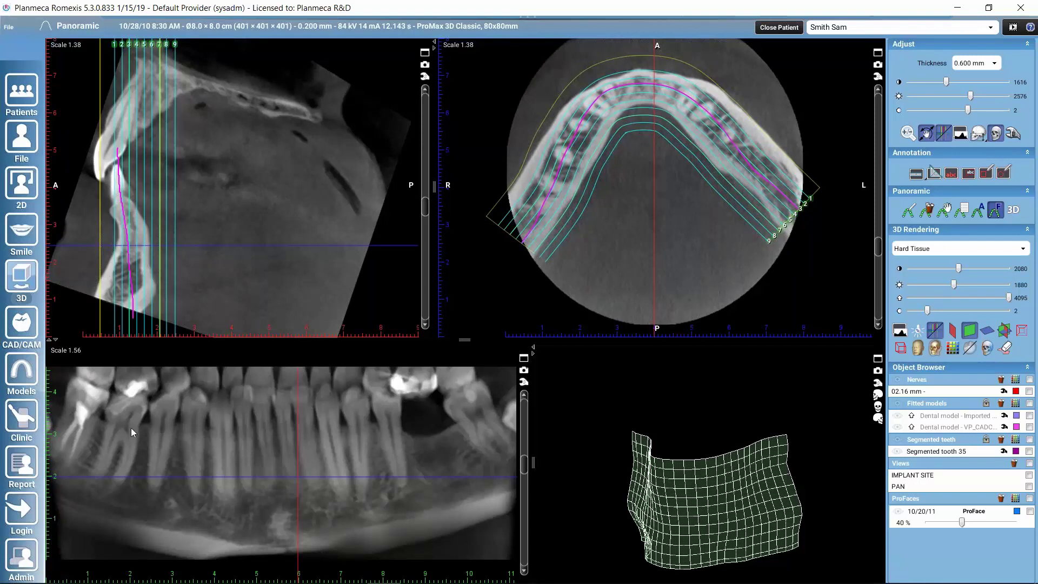
Split the panoramic view into four slices in a 2 × 2 layout and show it maximized.
click(524, 381)
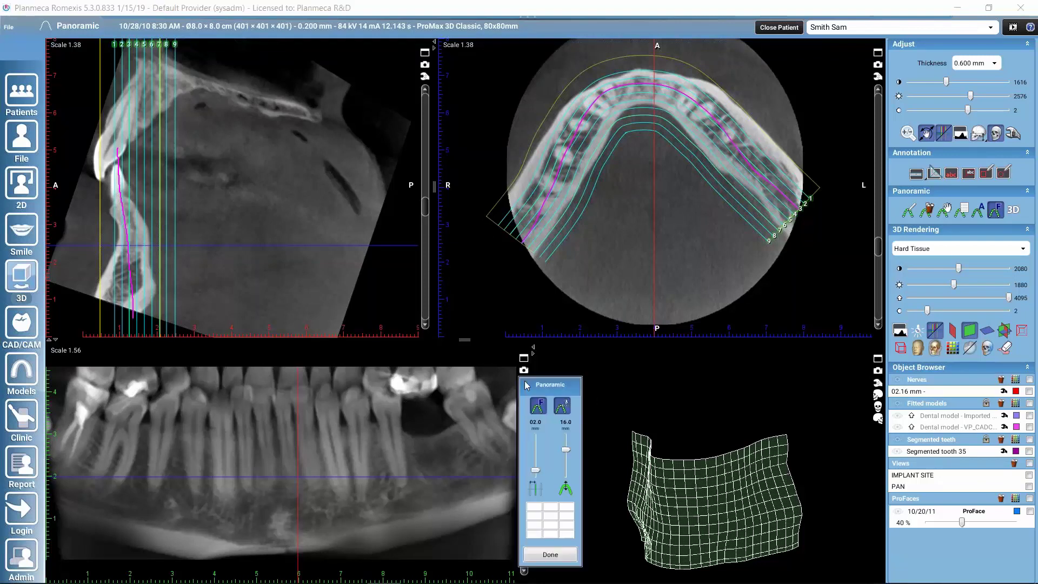
click(552, 518)
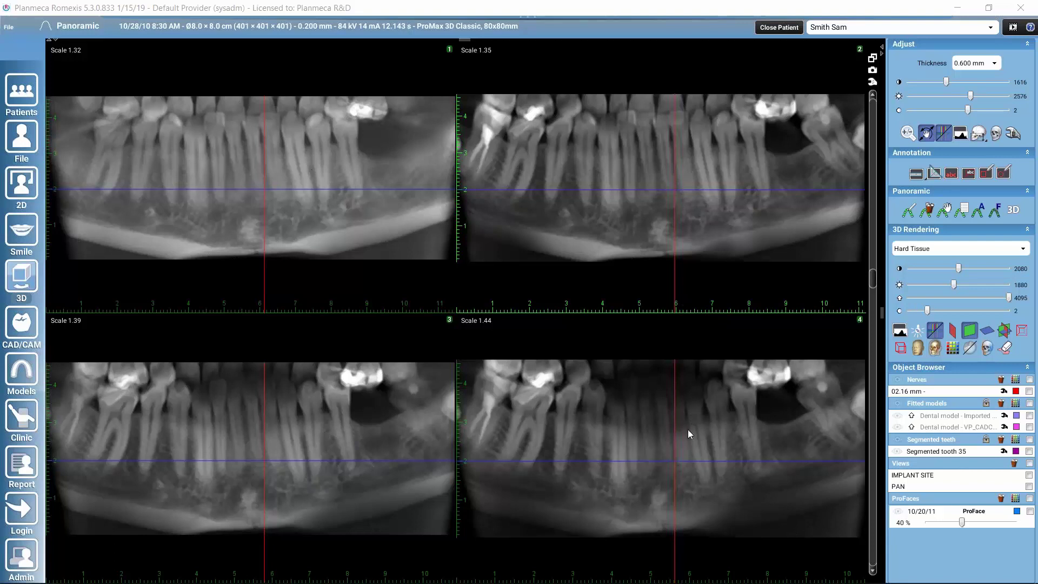
click(872, 58)
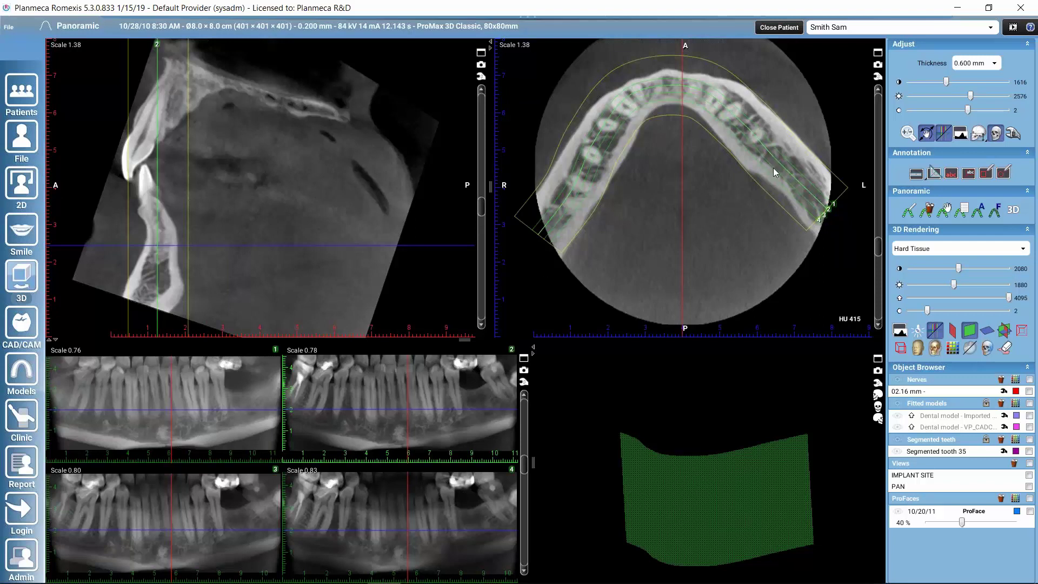
click(525, 359)
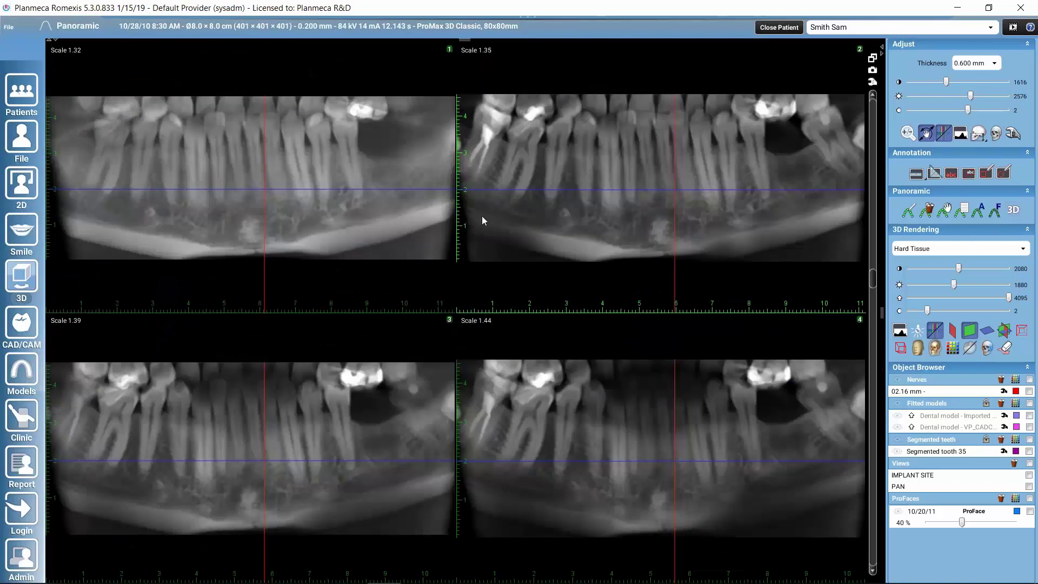
Render the four panoramic slices as MIP and change the second slice to MIP BW.
click(1014, 211)
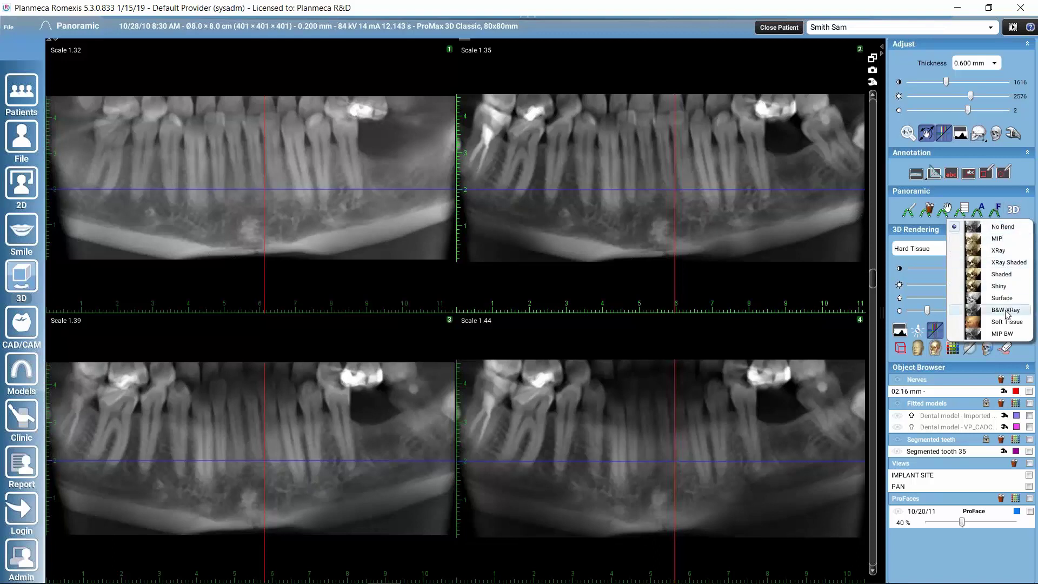
click(1000, 239)
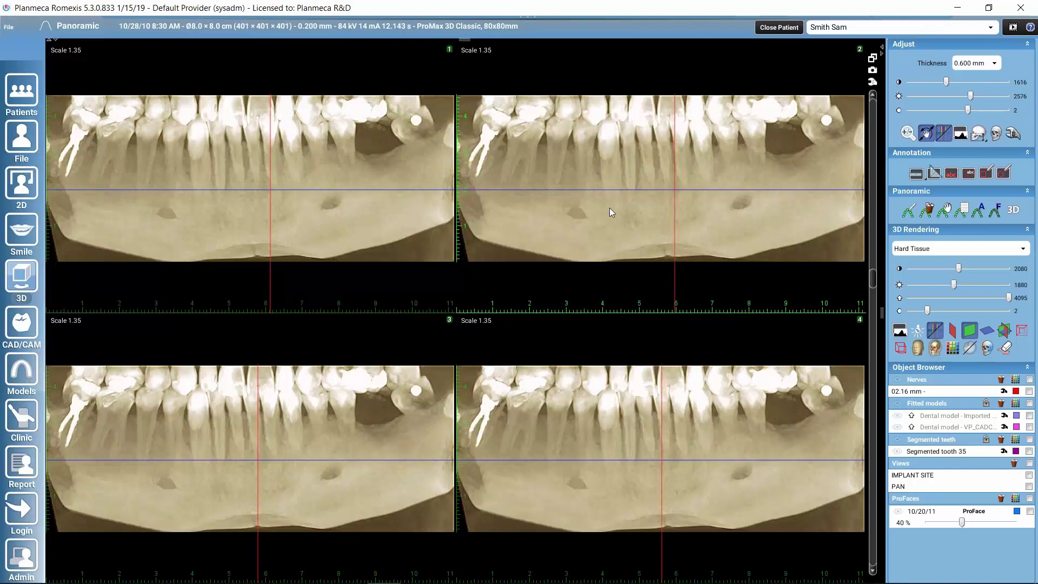
right_click(738, 170)
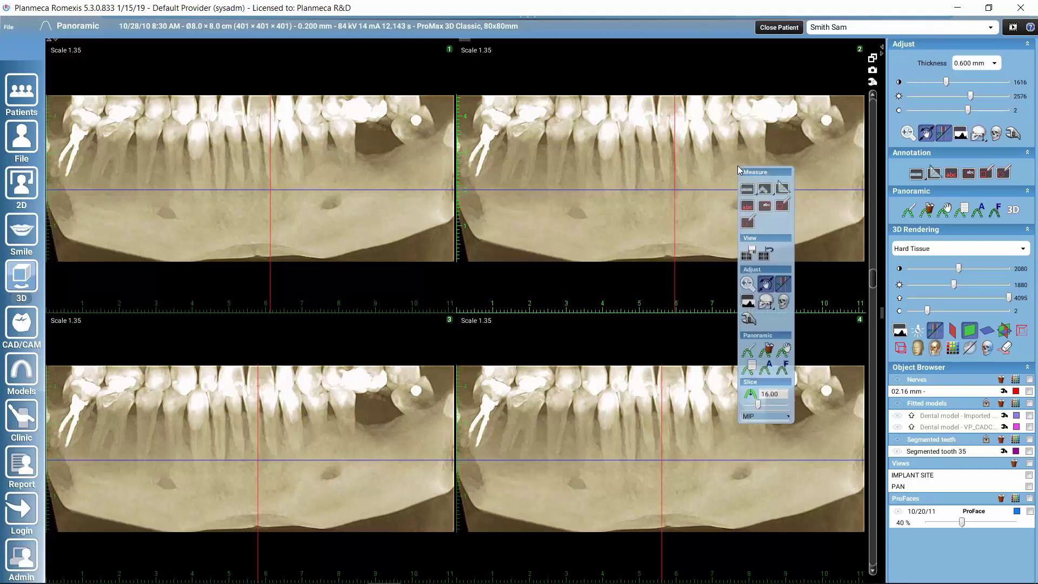
click(788, 418)
scroll(788, 443, down, 1)
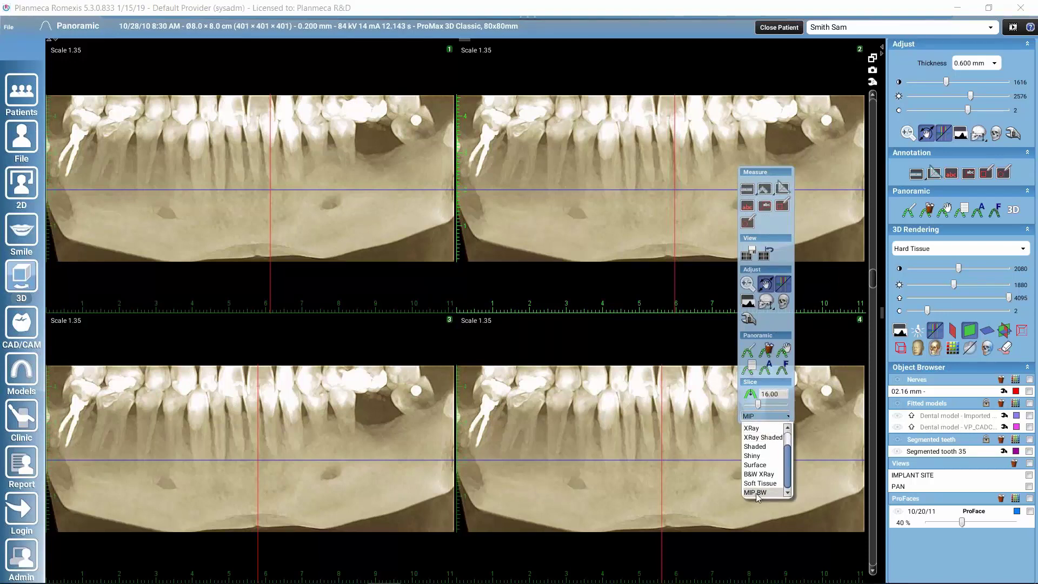
click(756, 493)
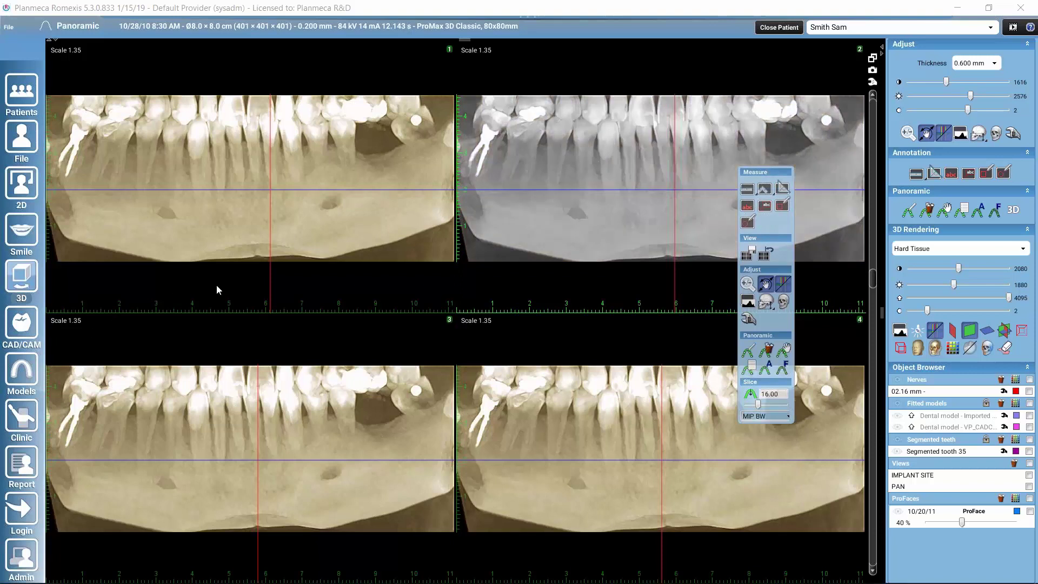
Render the third panoramic slice as B&W XRay and the fourth slice as Shaded.
click(391, 427)
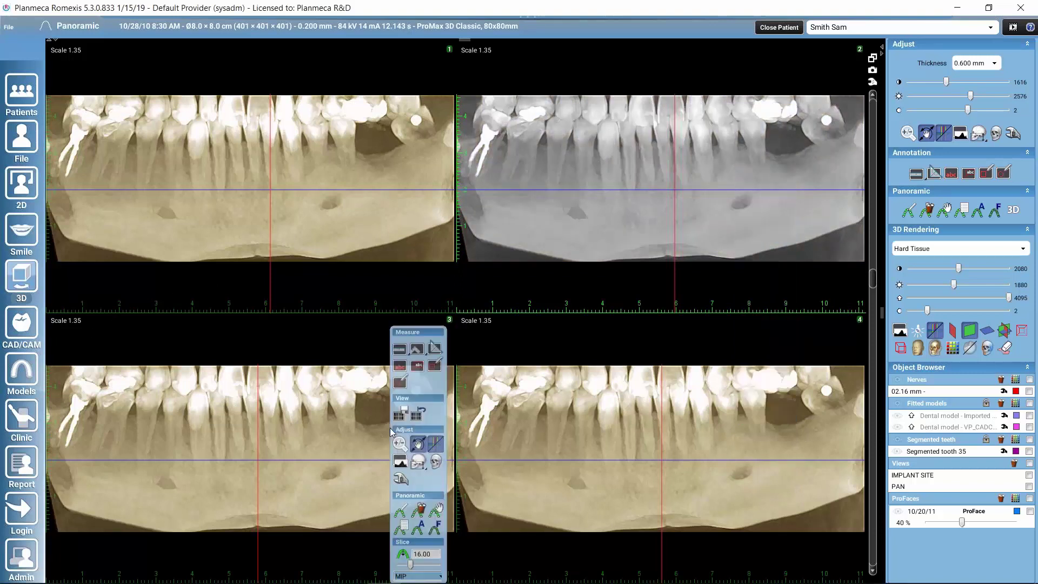
click(440, 577)
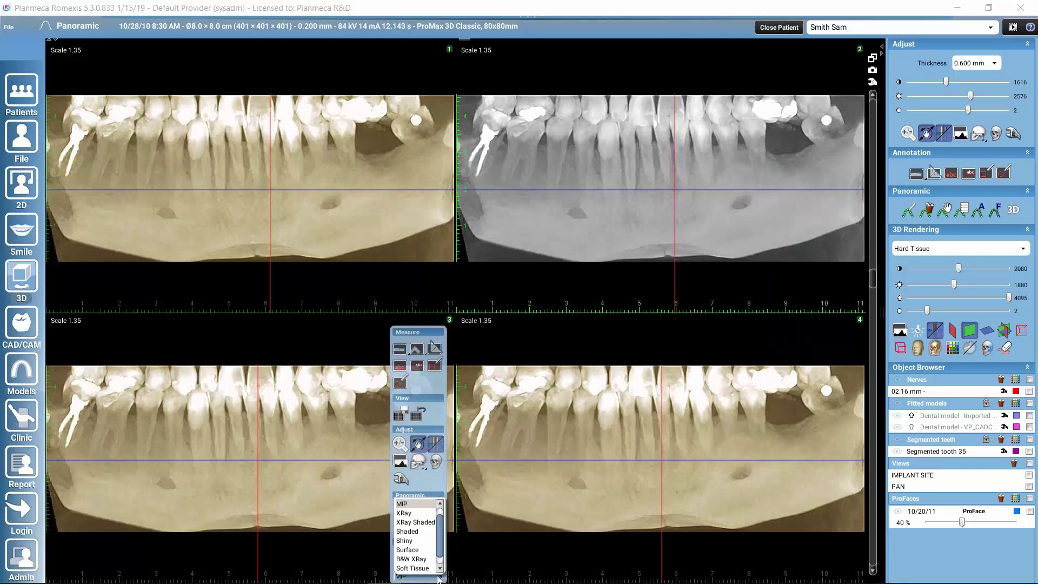
scroll(438, 542, down, 1)
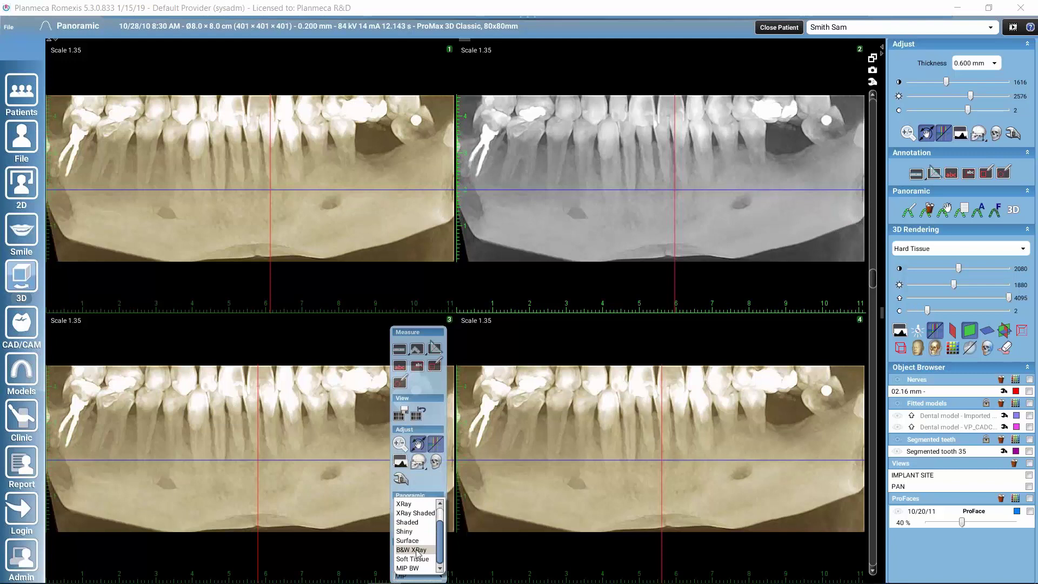
click(418, 550)
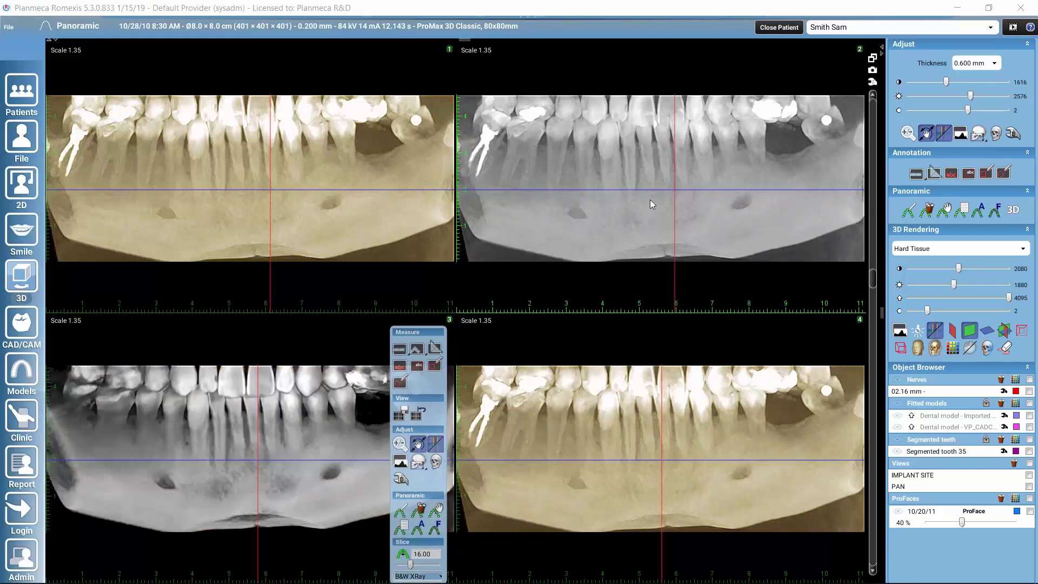
click(794, 417)
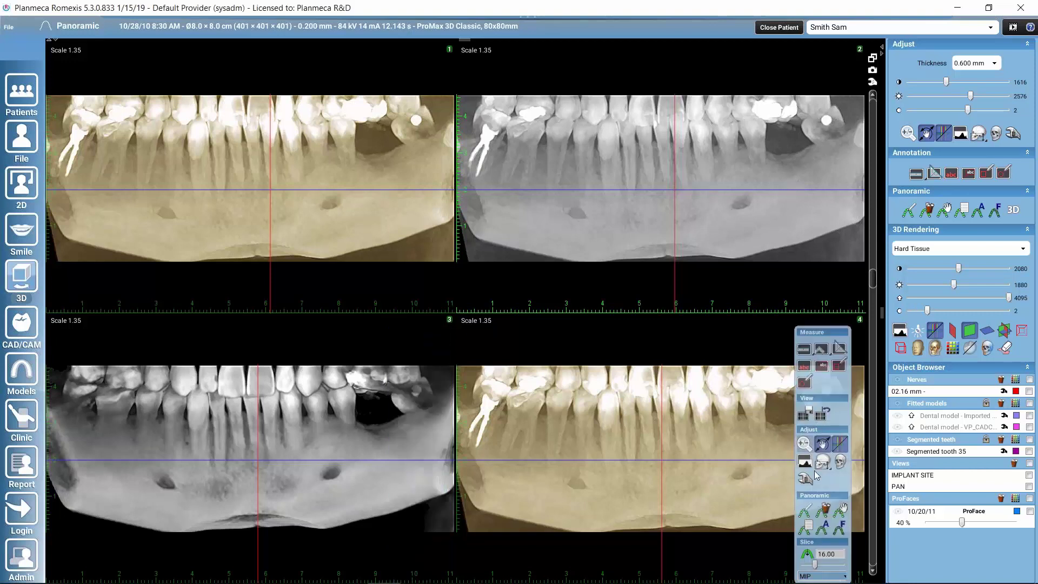
click(837, 577)
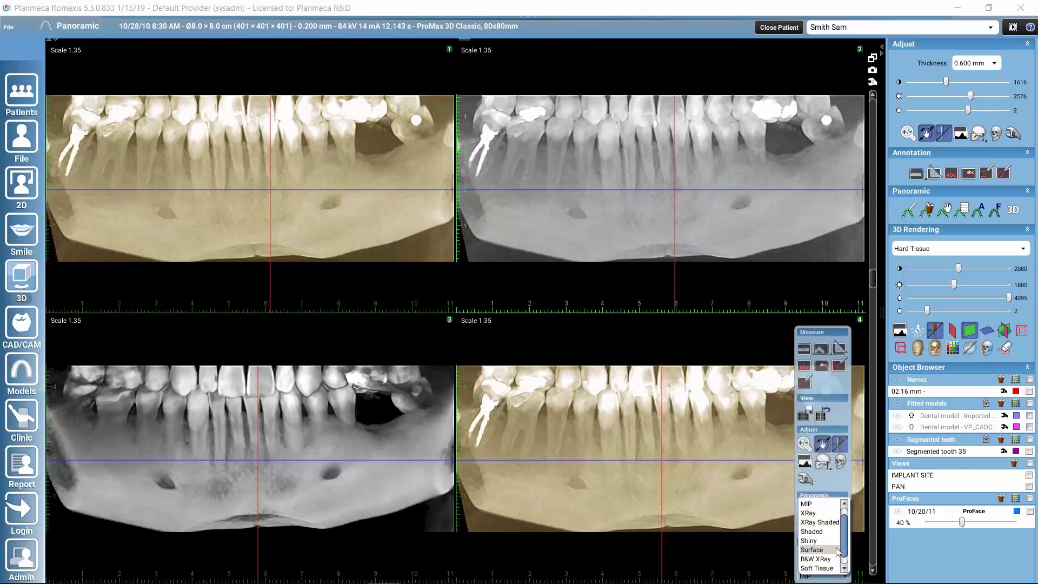
click(814, 532)
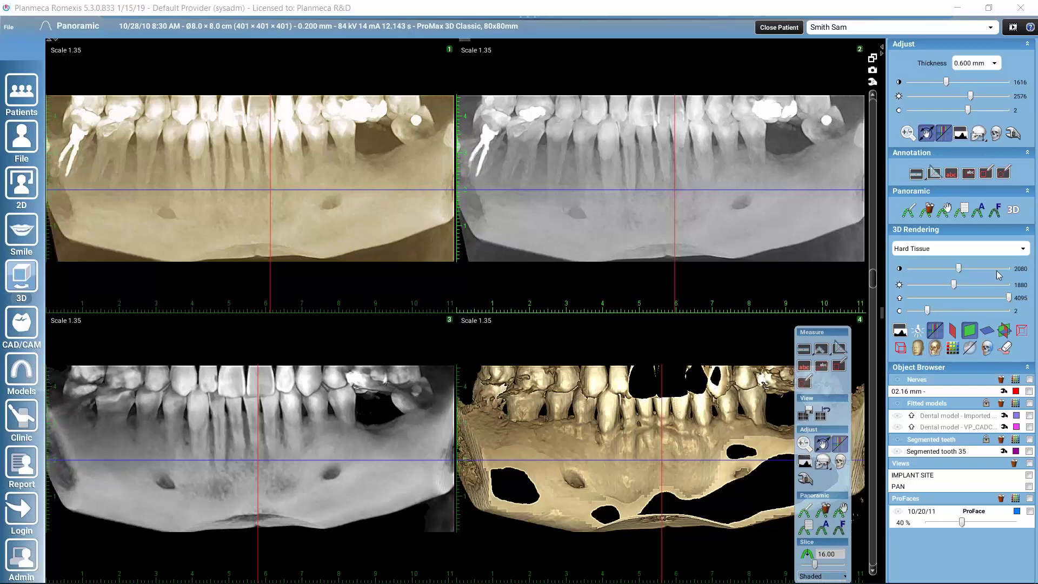
Target Panoramic 3 with the 3D rendering adjustments and set its contrast to 1824.
click(1024, 250)
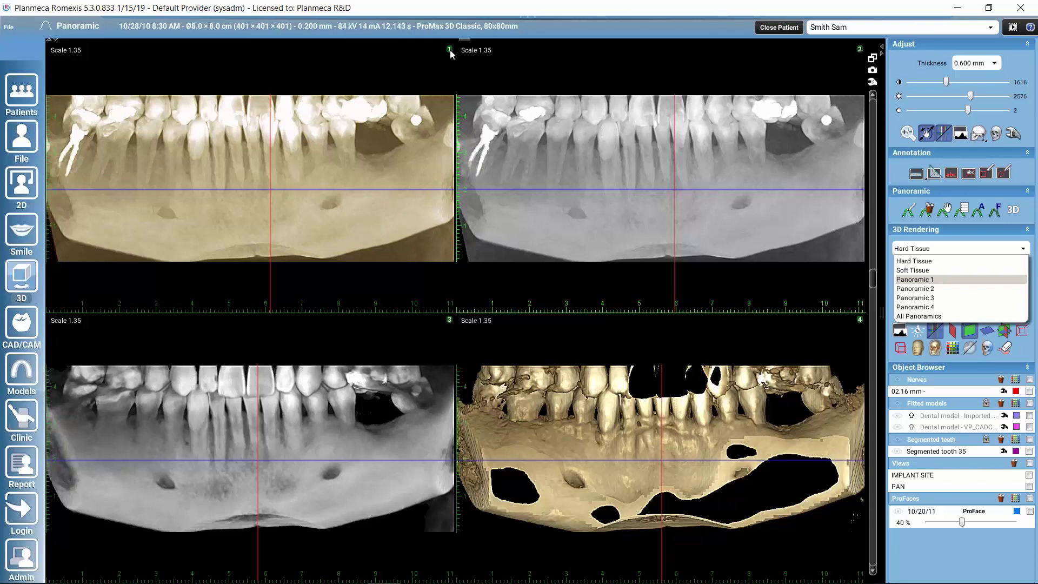
click(919, 299)
drag(966, 270, 953, 270)
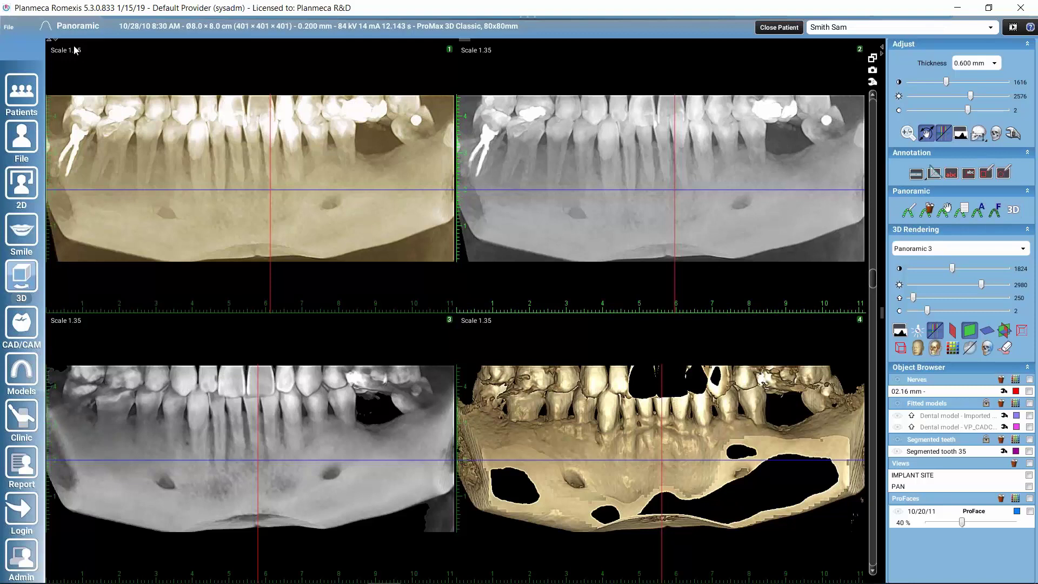
Open the list of 3D modules available for the volume.
click(78, 27)
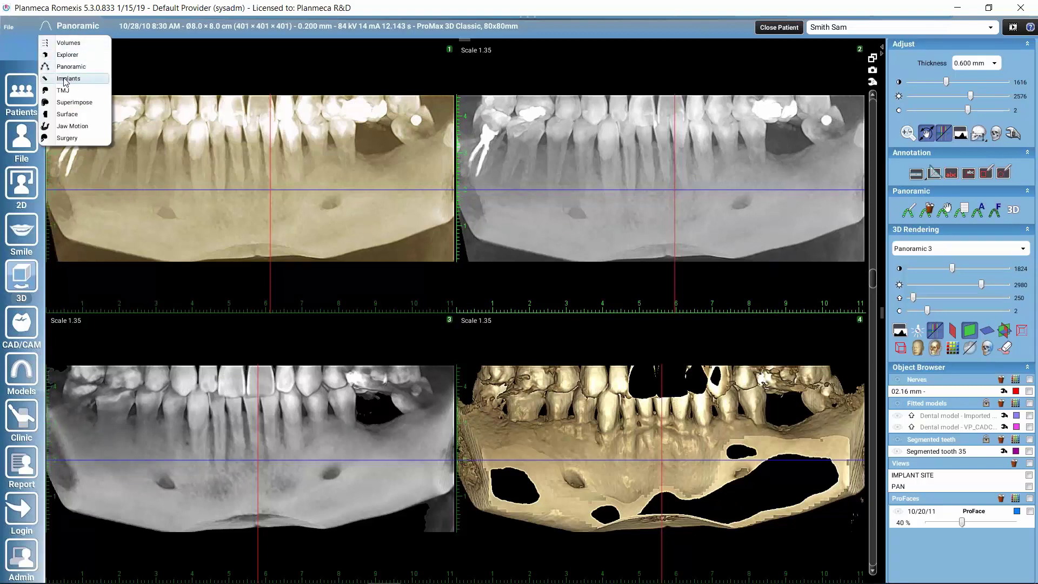